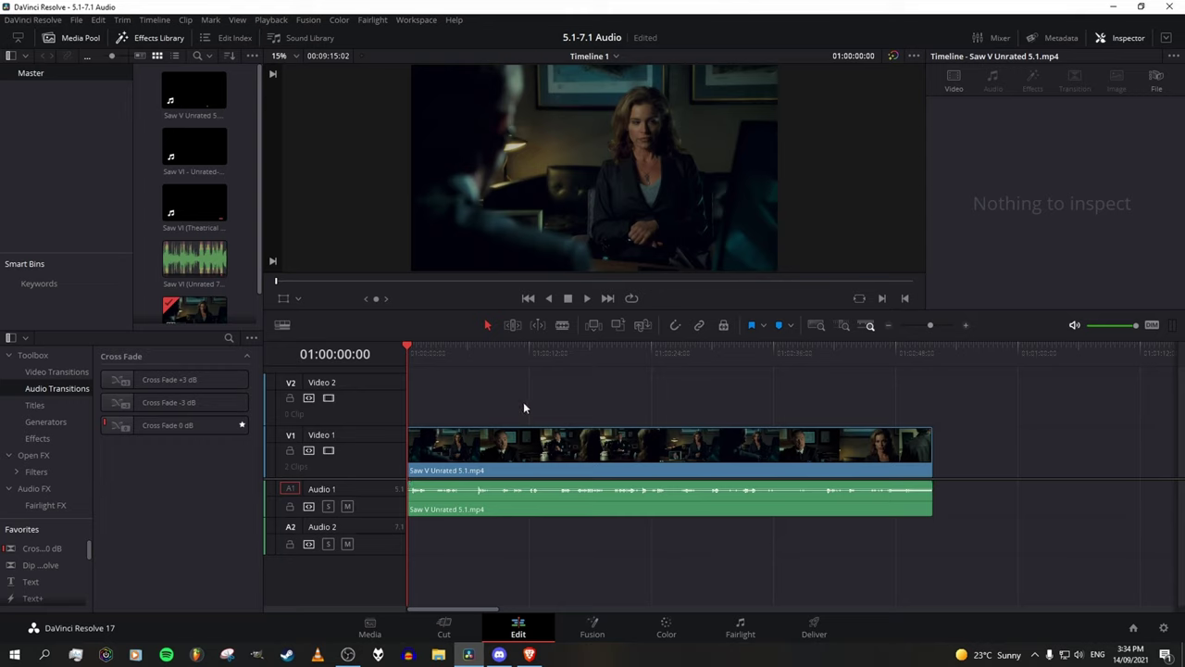
Step: Select the video and audio clips together to inspect their properties
{"action": "left_click_drag", "start_coordinate": [523, 402], "coordinate": [755, 530]}
{"action": "left_click_drag", "start_coordinate": [836, 549], "coordinate": [731, 476]}
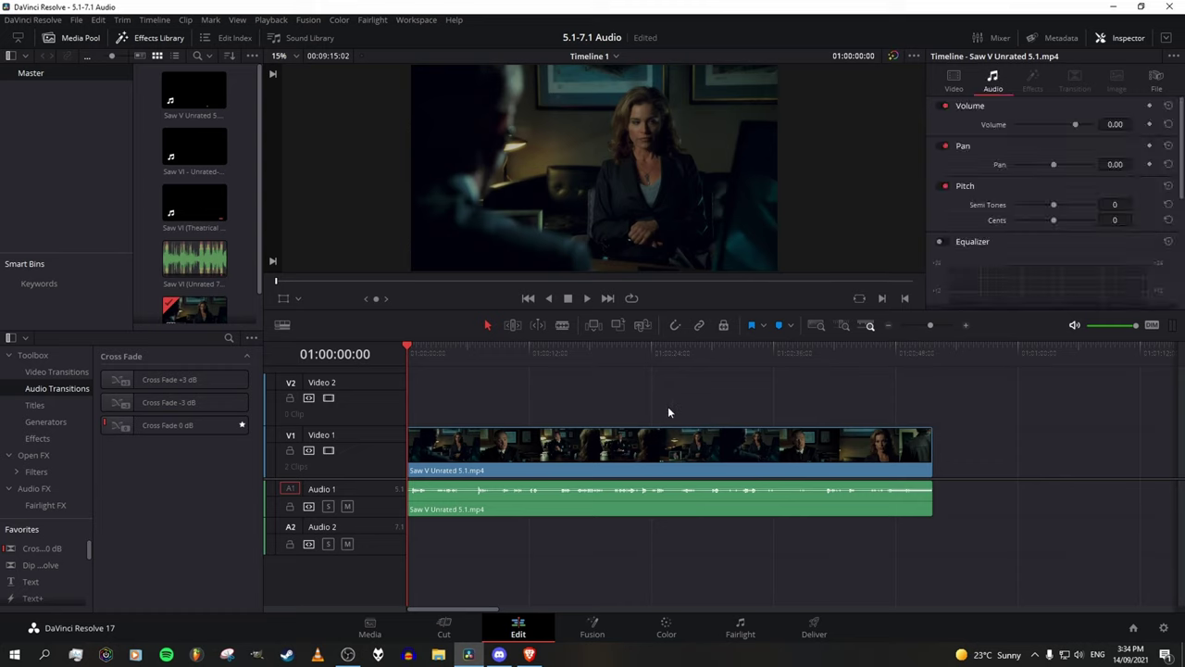
{"action": "left_click_drag", "start_coordinate": [646, 389], "coordinate": [708, 529]}
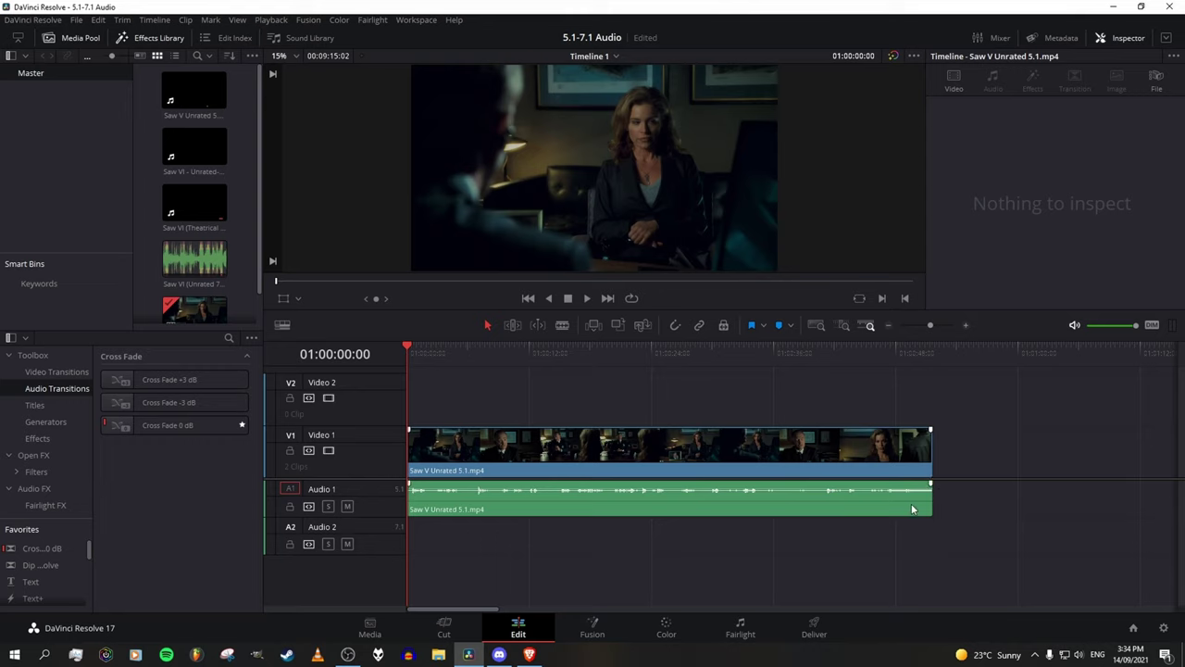
Step: Switch the Audio 1 track type to Stereo, then back to 5.1
{"action": "left_click", "coordinate": [390, 489]}
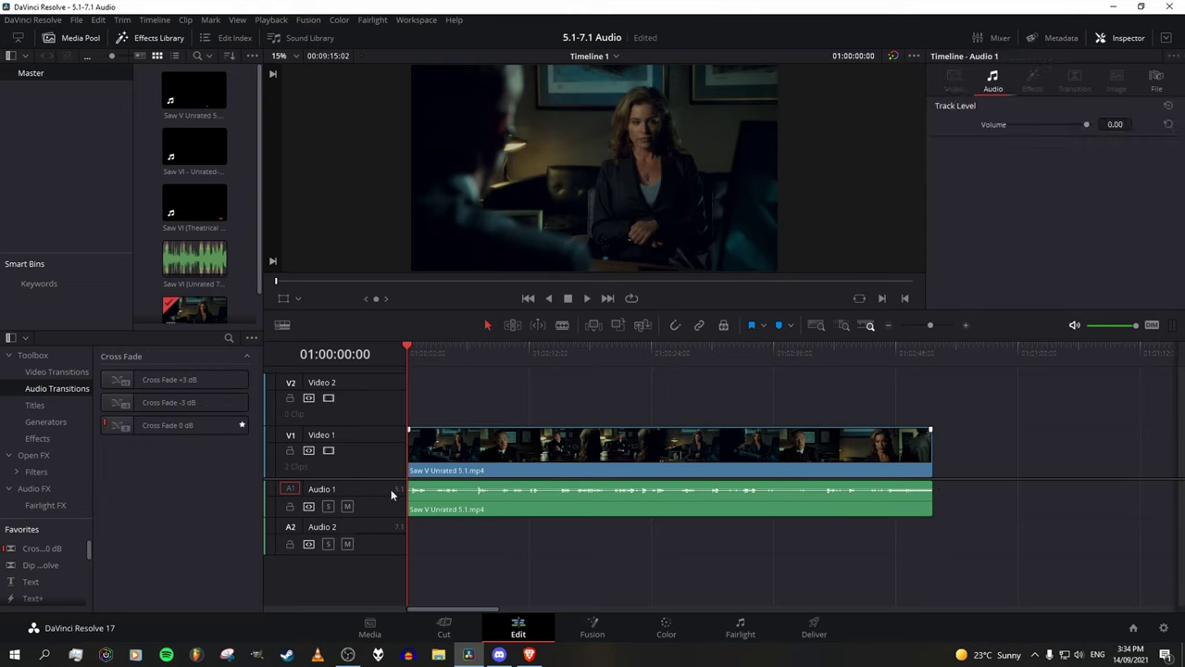
{"action": "right_click", "coordinate": [390, 489]}
{"action": "mouse_move", "coordinate": [422, 499]}
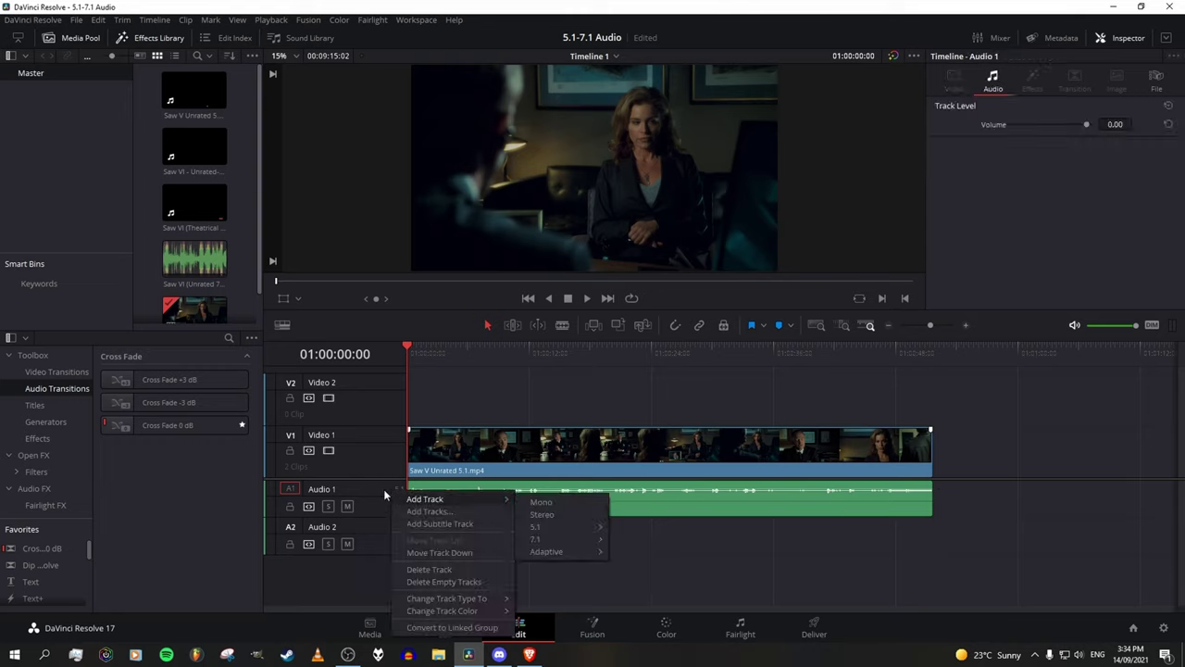
{"action": "mouse_move", "coordinate": [442, 601]}
{"action": "mouse_move", "coordinate": [538, 630]}
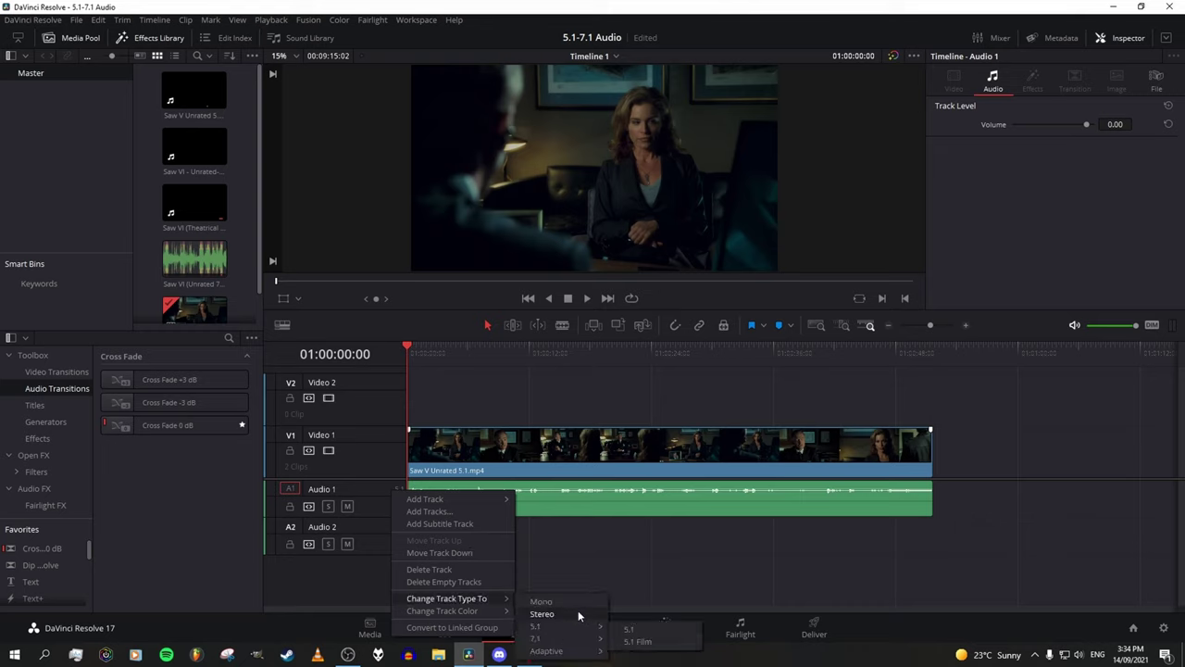
{"action": "left_click", "coordinate": [581, 615]}
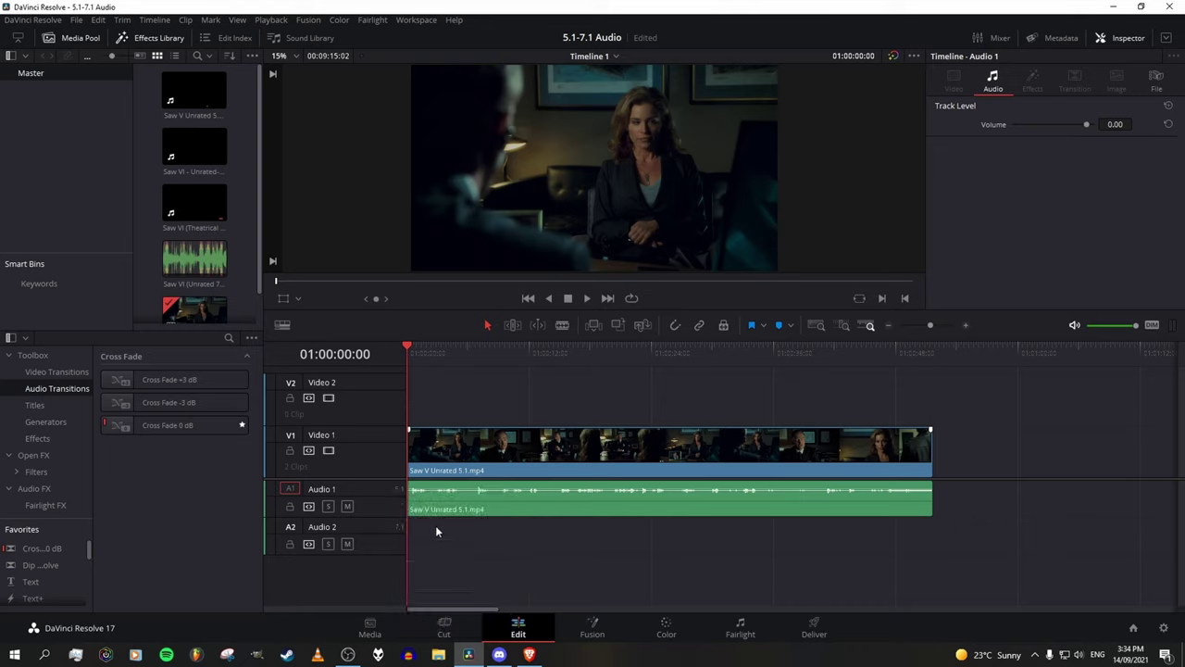
{"action": "right_click", "coordinate": [398, 491]}
{"action": "mouse_move", "coordinate": [450, 596]}
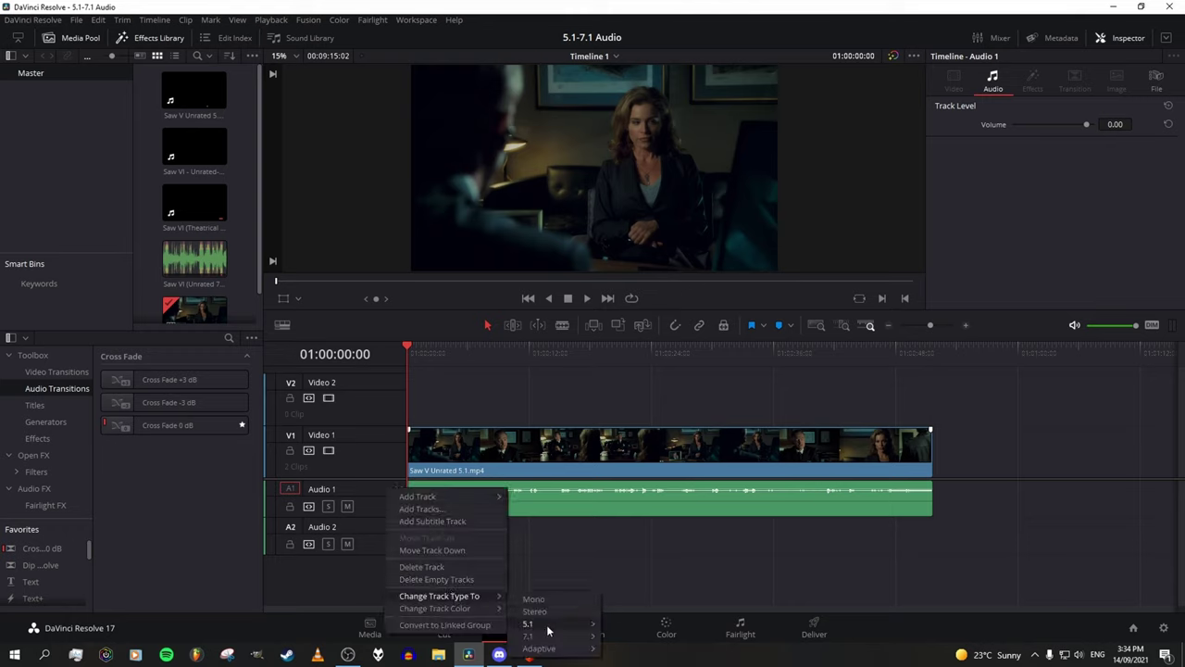
{"action": "mouse_move", "coordinate": [529, 624]}
{"action": "left_click", "coordinate": [639, 626]}
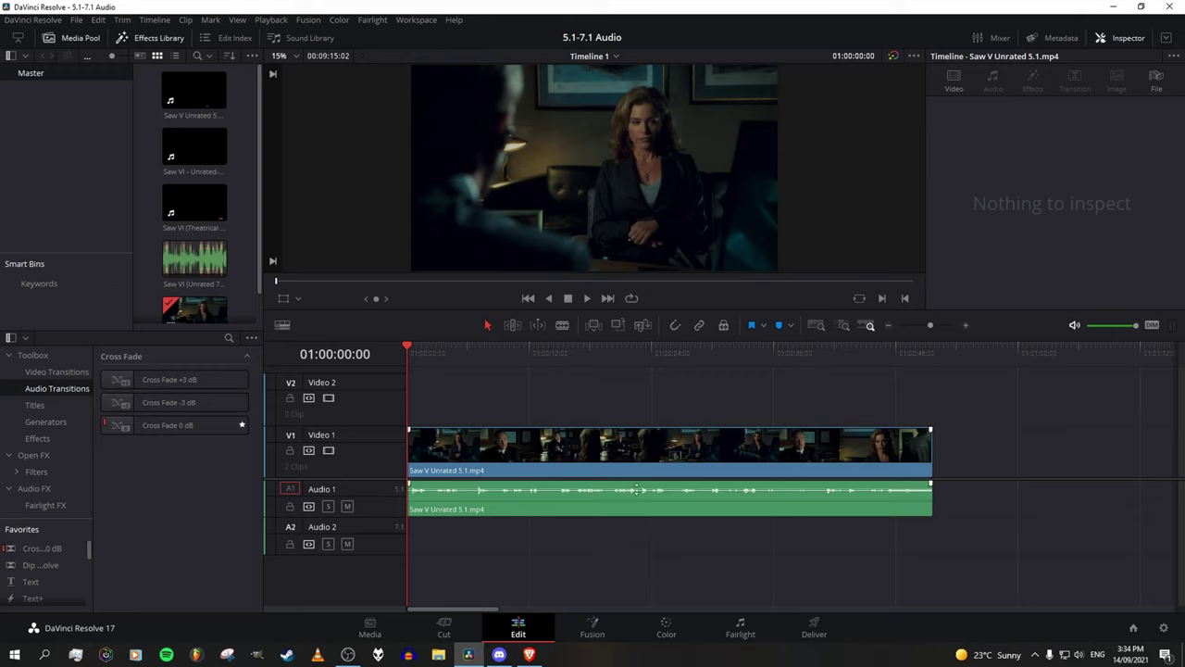
Step: Confirm the Audio 1 track is 5.1 and play the timeline briefly from the start
{"action": "left_click", "coordinate": [865, 489]}
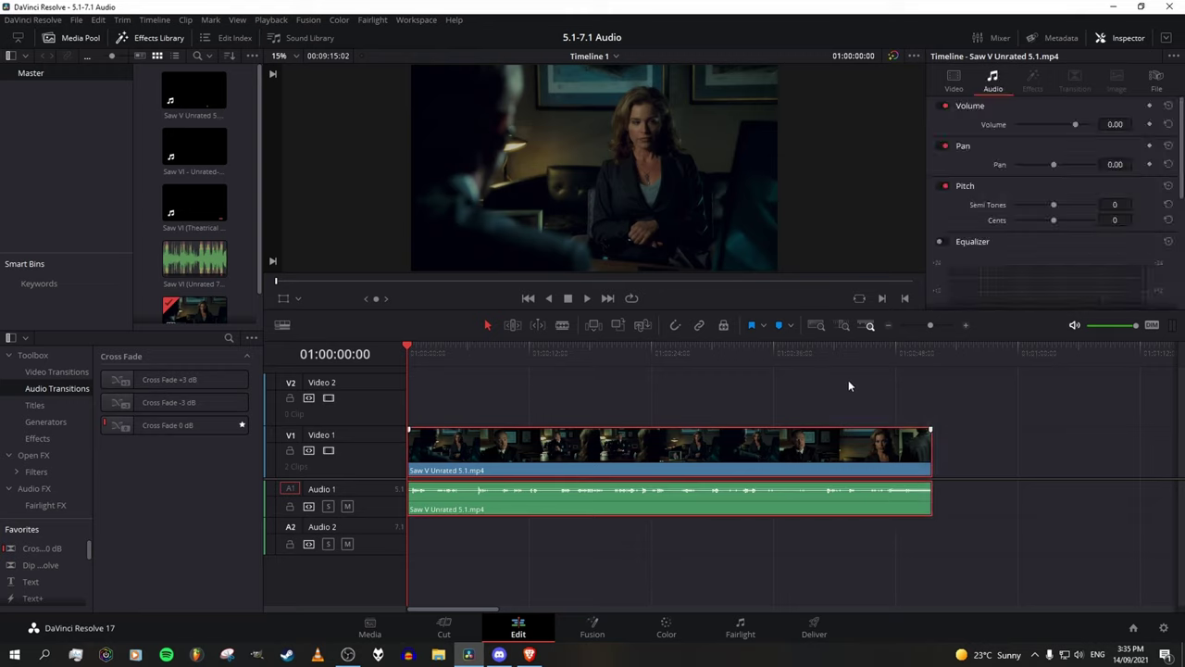
{"action": "left_click", "coordinate": [848, 380]}
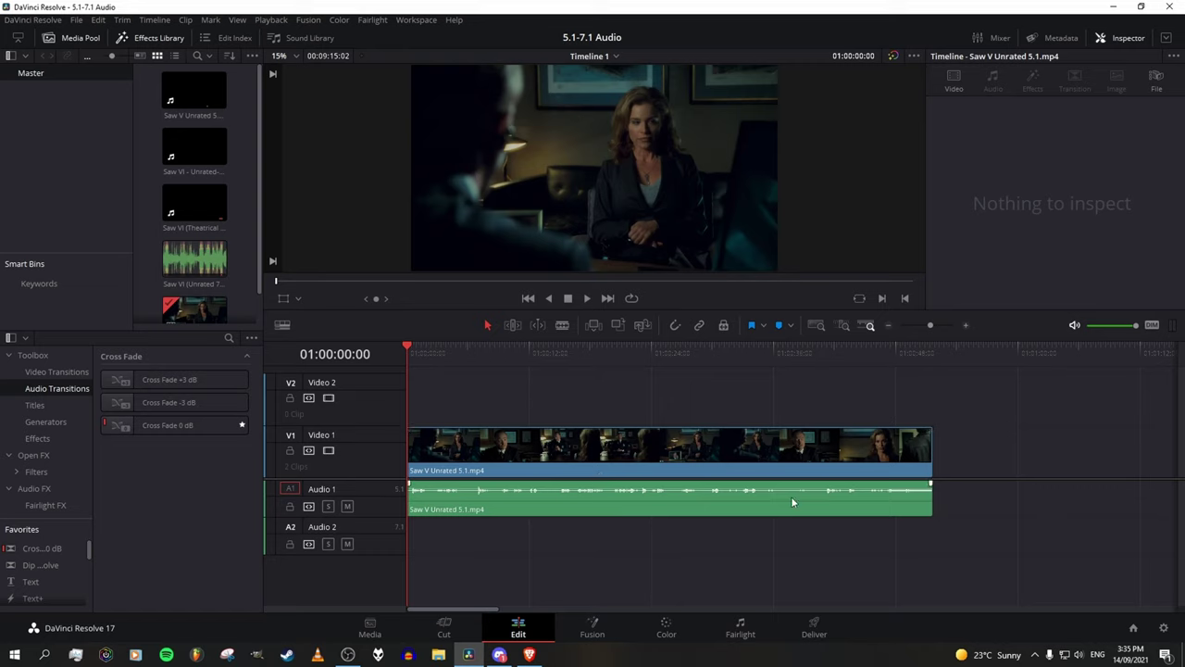
{"action": "right_click", "coordinate": [384, 488]}
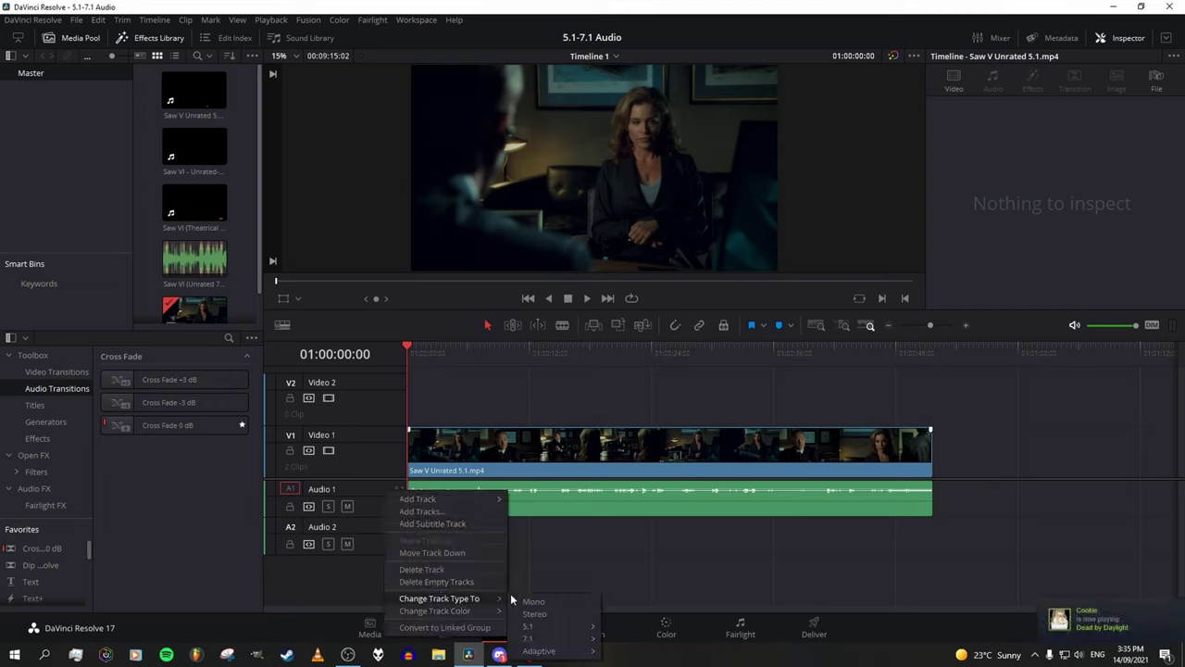
{"action": "left_click", "coordinate": [623, 633]}
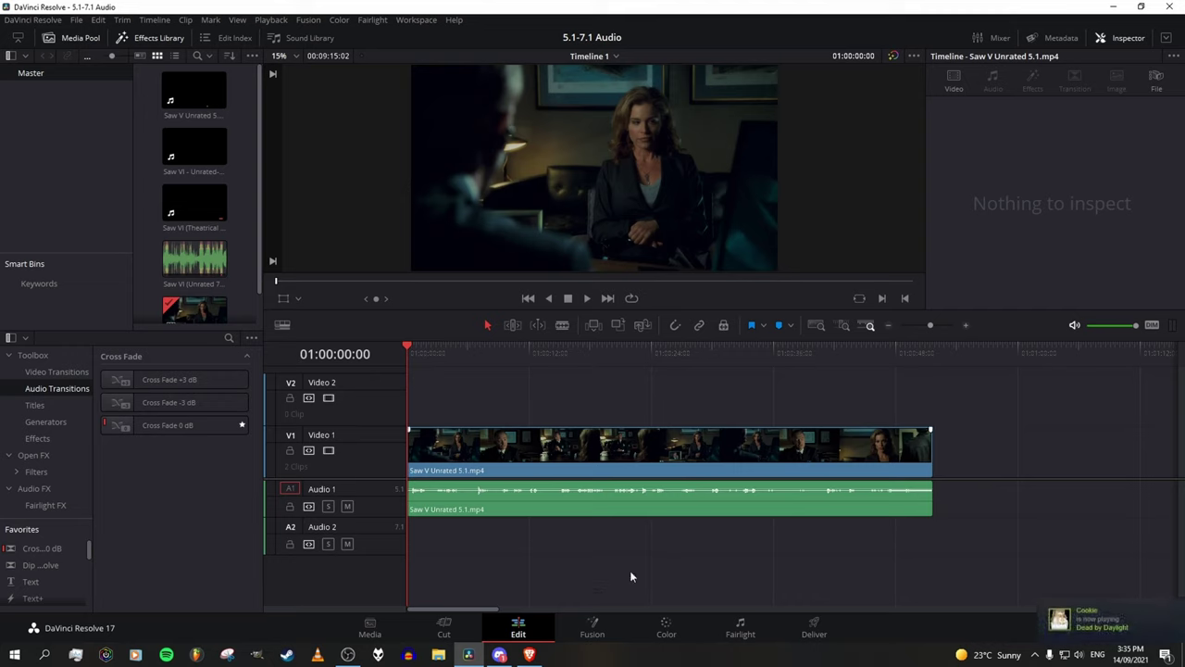
{"action": "left_click", "coordinate": [511, 507]}
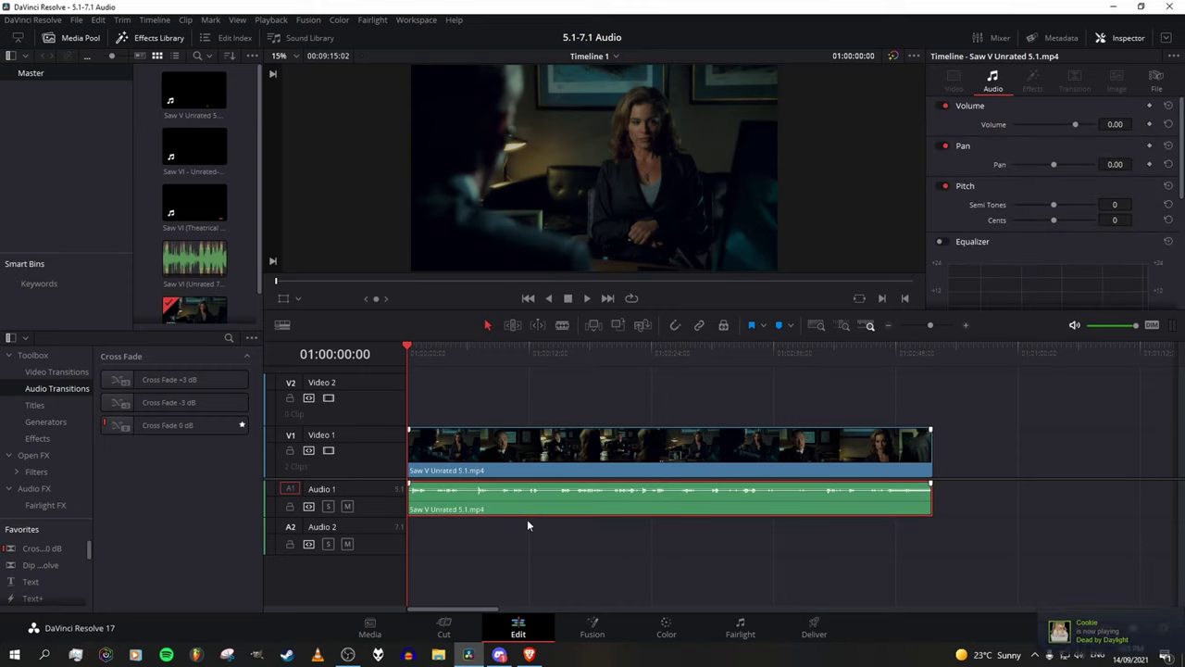
{"action": "left_click", "coordinate": [521, 531]}
{"action": "left_click", "coordinate": [499, 533]}
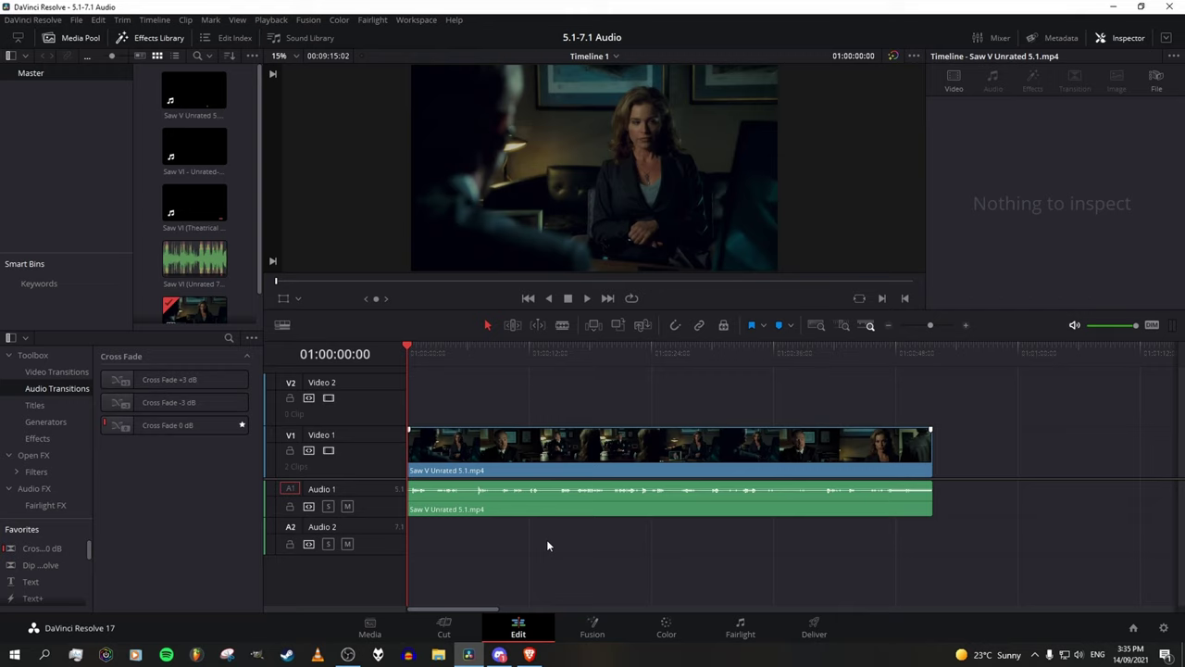
{"action": "key", "text": "space"}
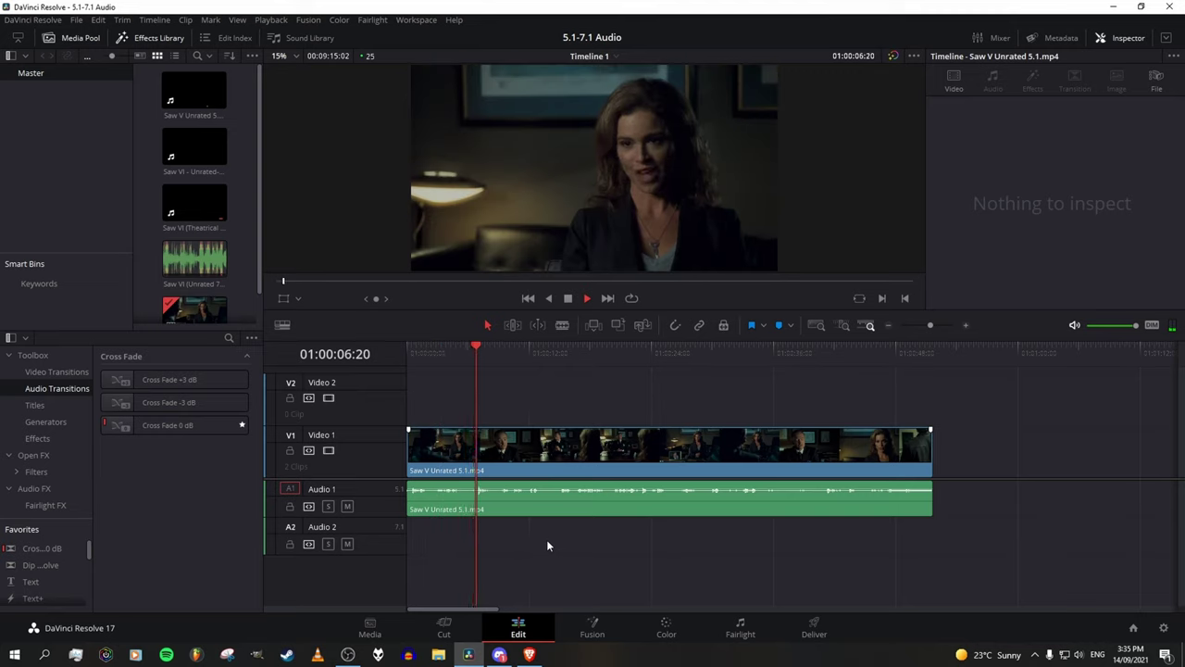
{"action": "key", "text": "space"}
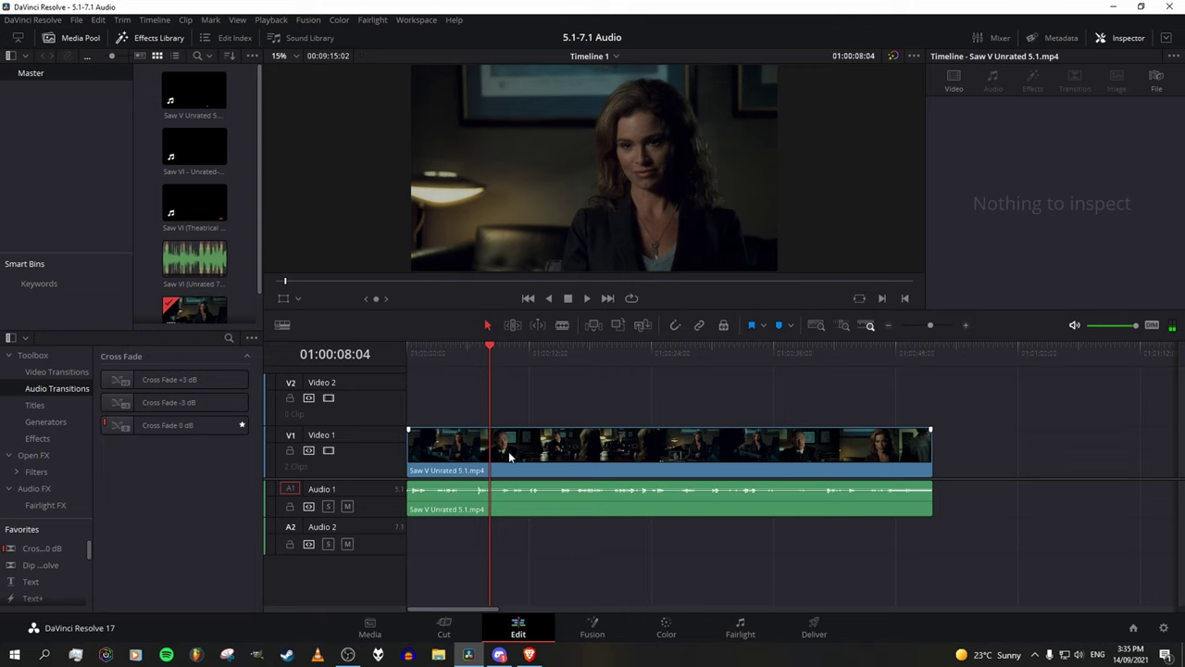
{"action": "key", "text": "Home"}
Step: In the clip's Clip Attributes, try 7.1 and Stereo formats before settling on 5.1
{"action": "right_click", "coordinate": [506, 495]}
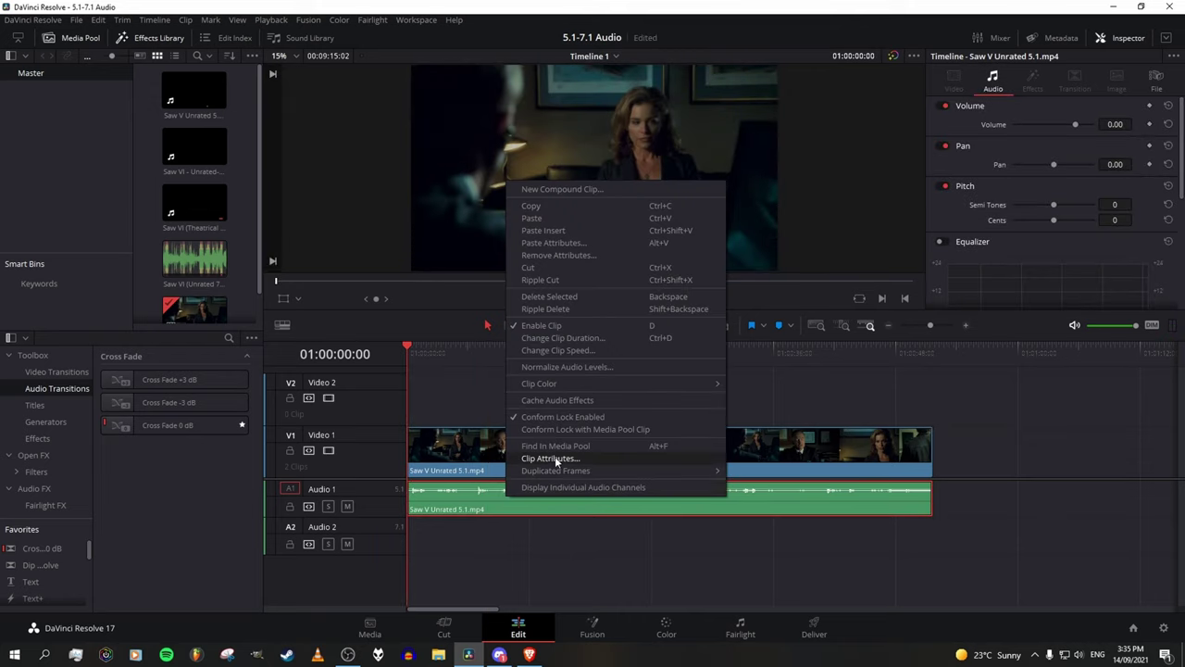
{"action": "left_click", "coordinate": [580, 456]}
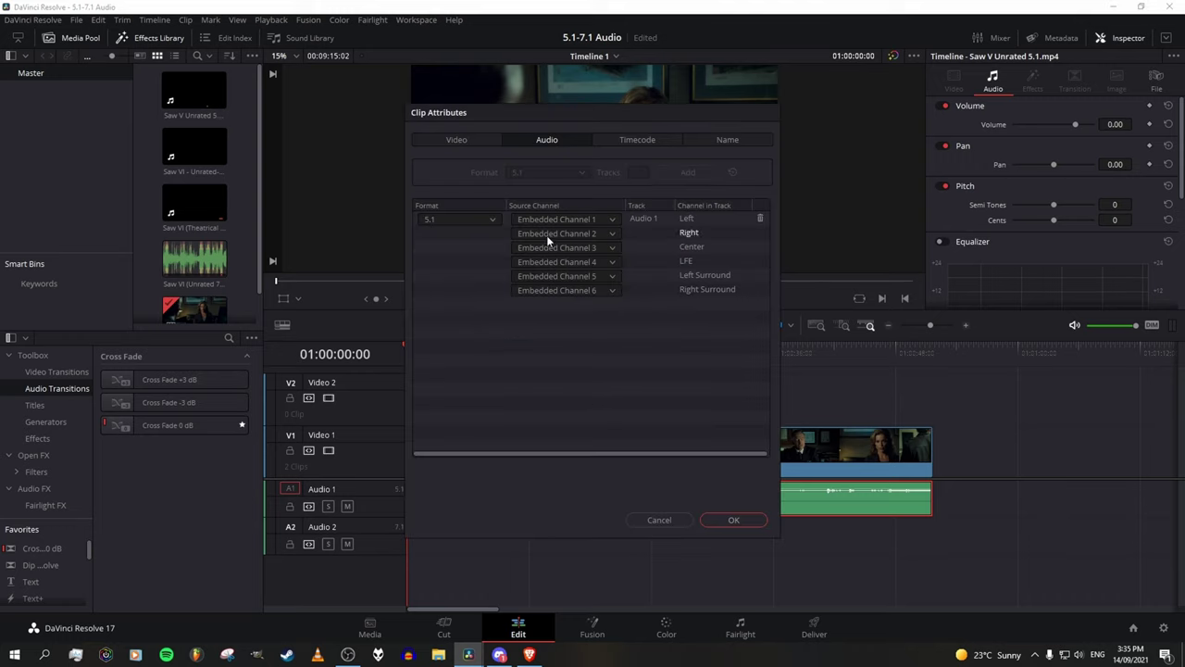
{"action": "left_click", "coordinate": [476, 218]}
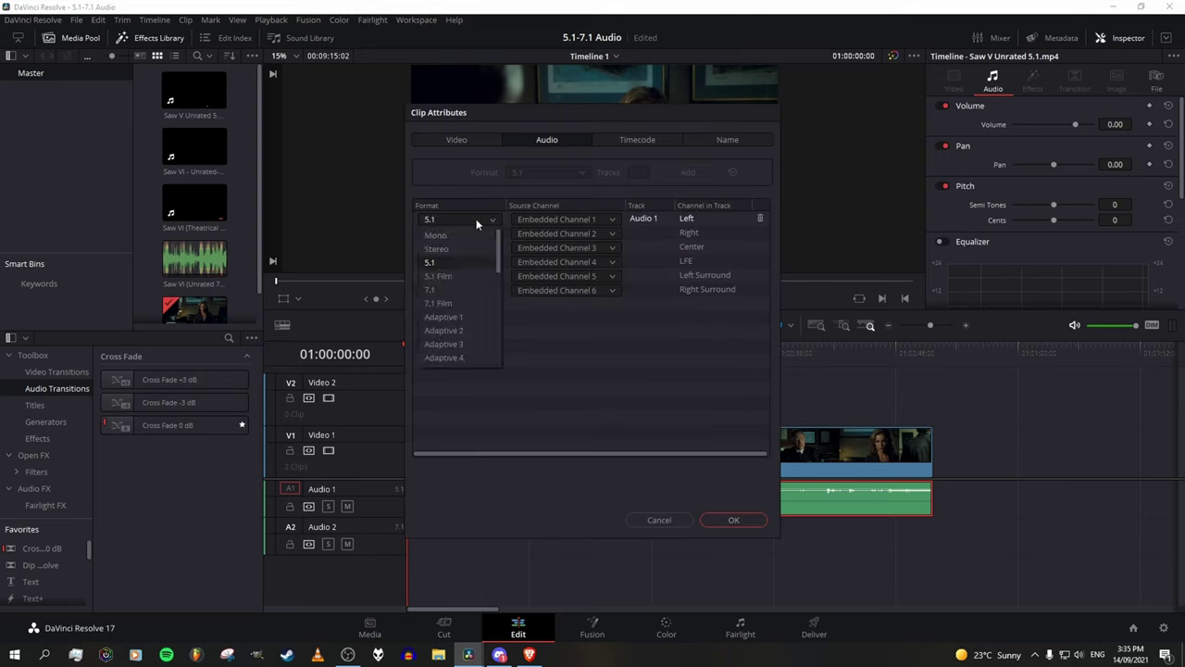
{"action": "left_click", "coordinate": [476, 218]}
{"action": "left_click", "coordinate": [489, 224]}
{"action": "left_click", "coordinate": [463, 291]}
{"action": "left_click", "coordinate": [576, 307]}
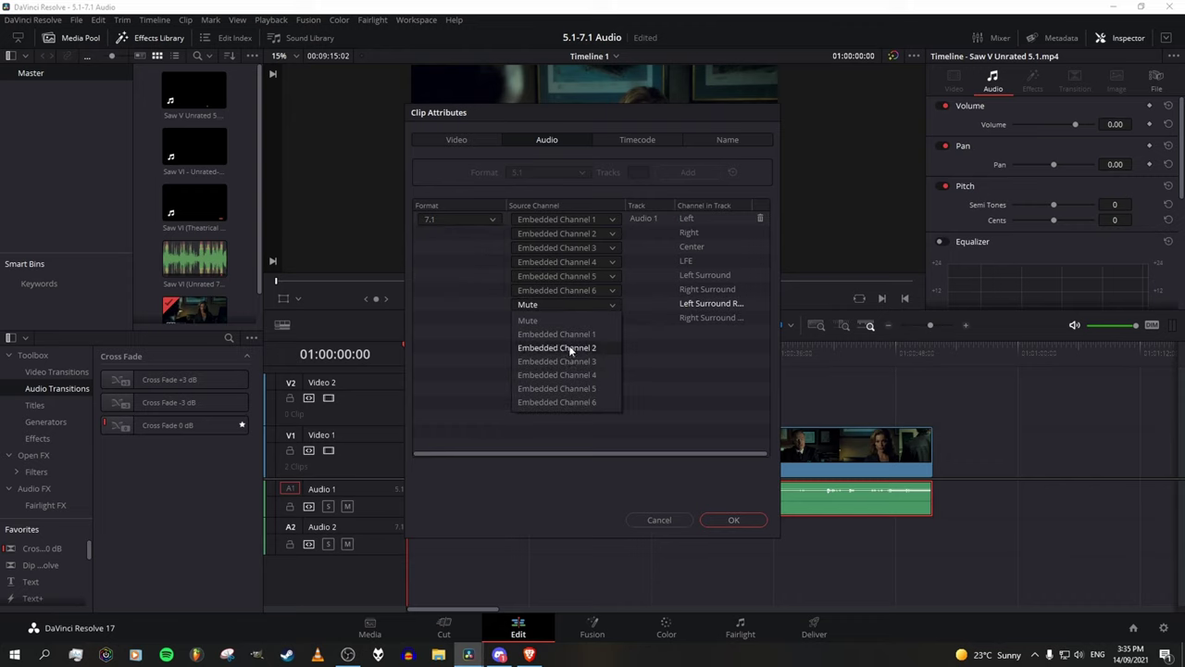
{"action": "left_click", "coordinate": [648, 364]}
{"action": "left_click", "coordinate": [494, 223]}
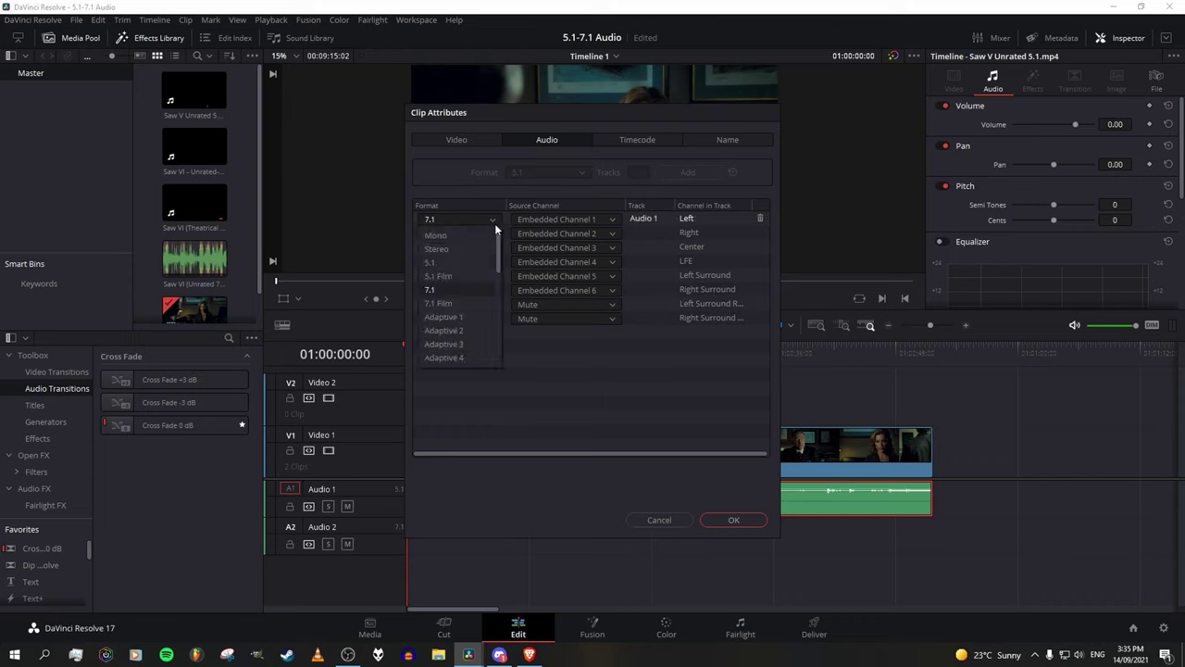
{"action": "left_click", "coordinate": [456, 248]}
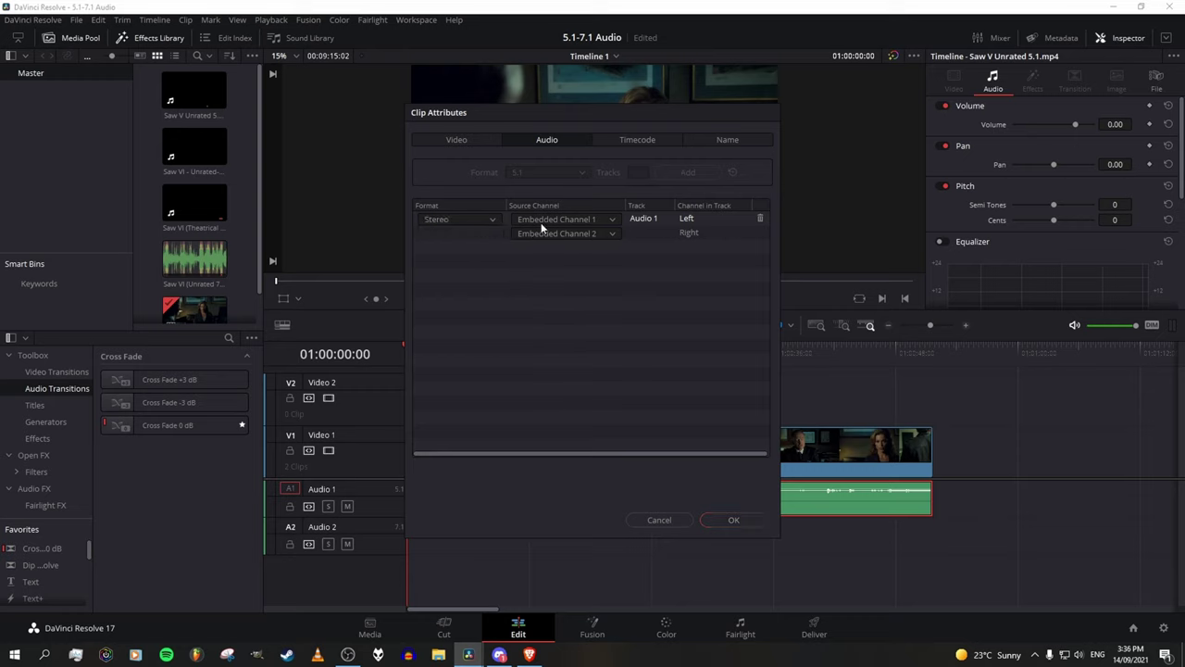
{"action": "left_click", "coordinate": [495, 221]}
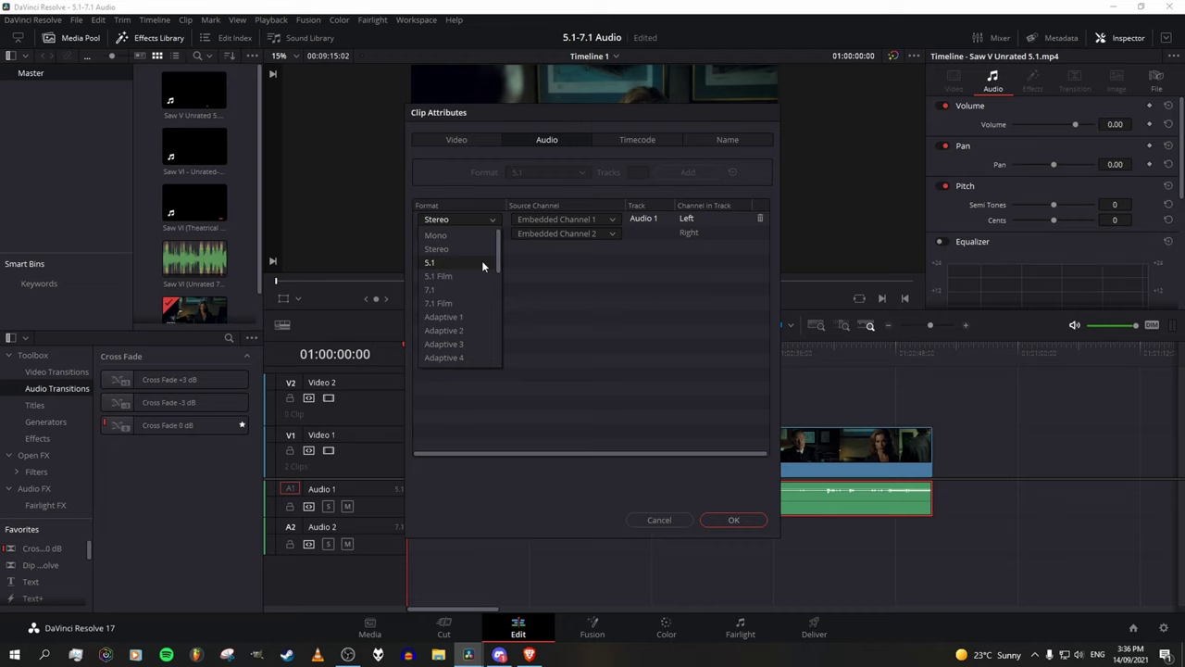
{"action": "left_click", "coordinate": [481, 260]}
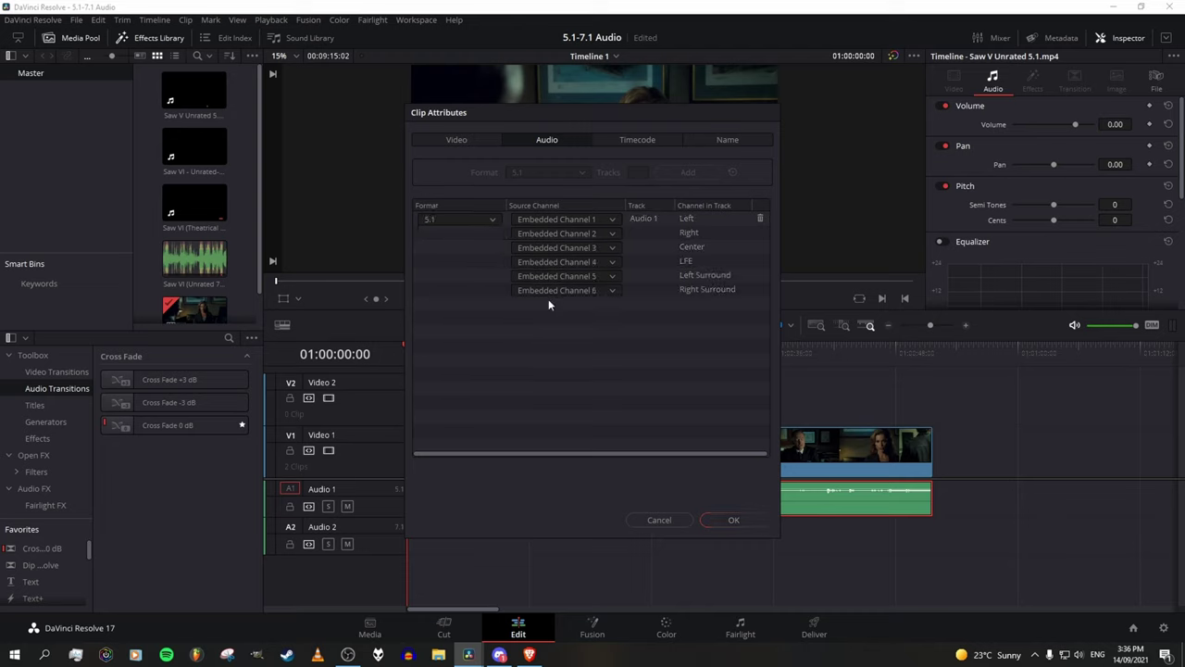
Step: Mute Left, Right, both surrounds and LFE, apply, and play the clip from the start
{"action": "left_click", "coordinate": [599, 217]}
{"action": "left_click", "coordinate": [598, 233]}
{"action": "left_click", "coordinate": [598, 237]}
{"action": "left_click", "coordinate": [598, 244]}
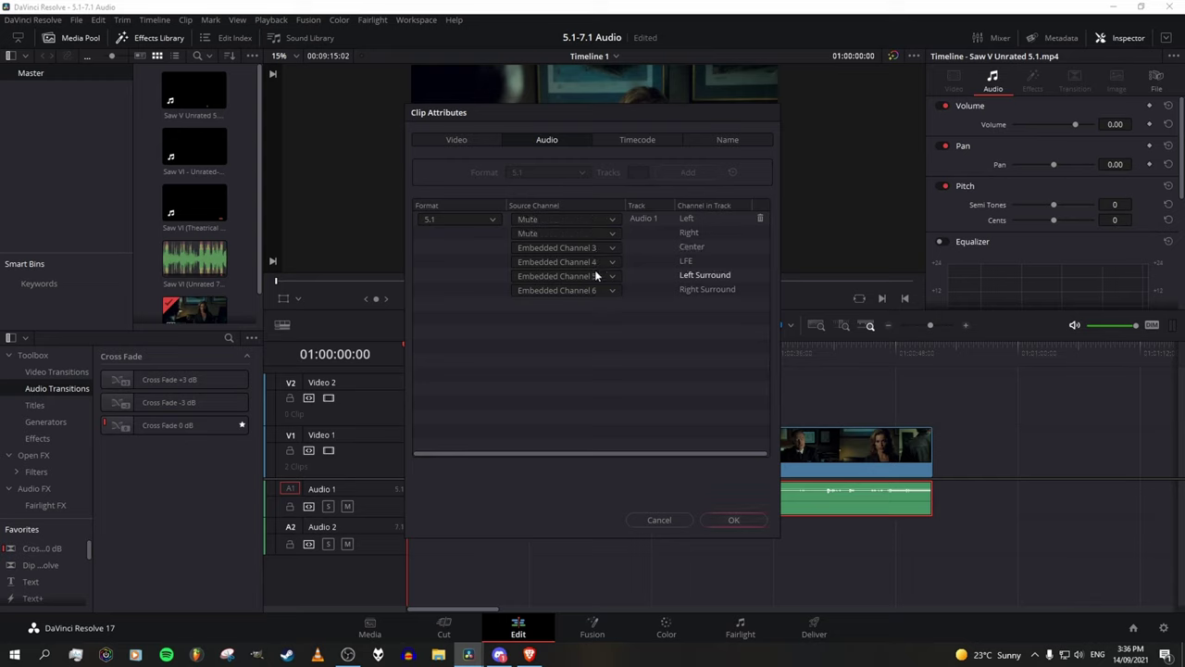
{"action": "left_click", "coordinate": [596, 276]}
{"action": "left_click", "coordinate": [596, 290]}
{"action": "left_click", "coordinate": [597, 290]}
{"action": "left_click", "coordinate": [596, 303]}
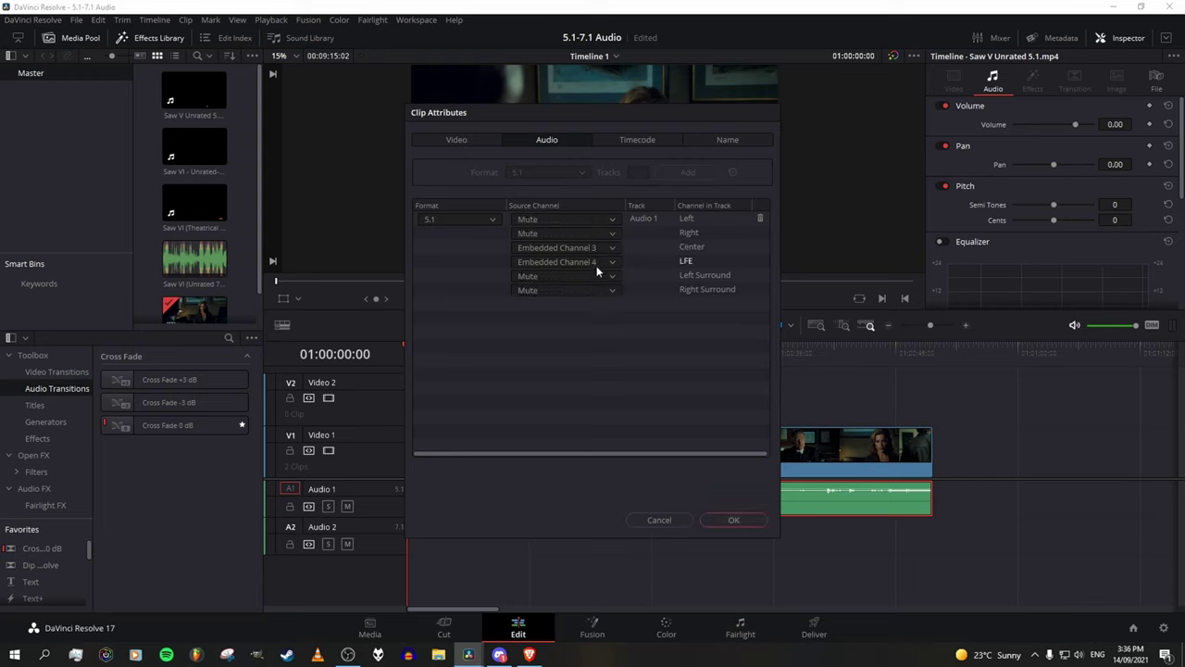
{"action": "left_click", "coordinate": [595, 263]}
{"action": "left_click", "coordinate": [595, 276]}
{"action": "left_click", "coordinate": [732, 521]}
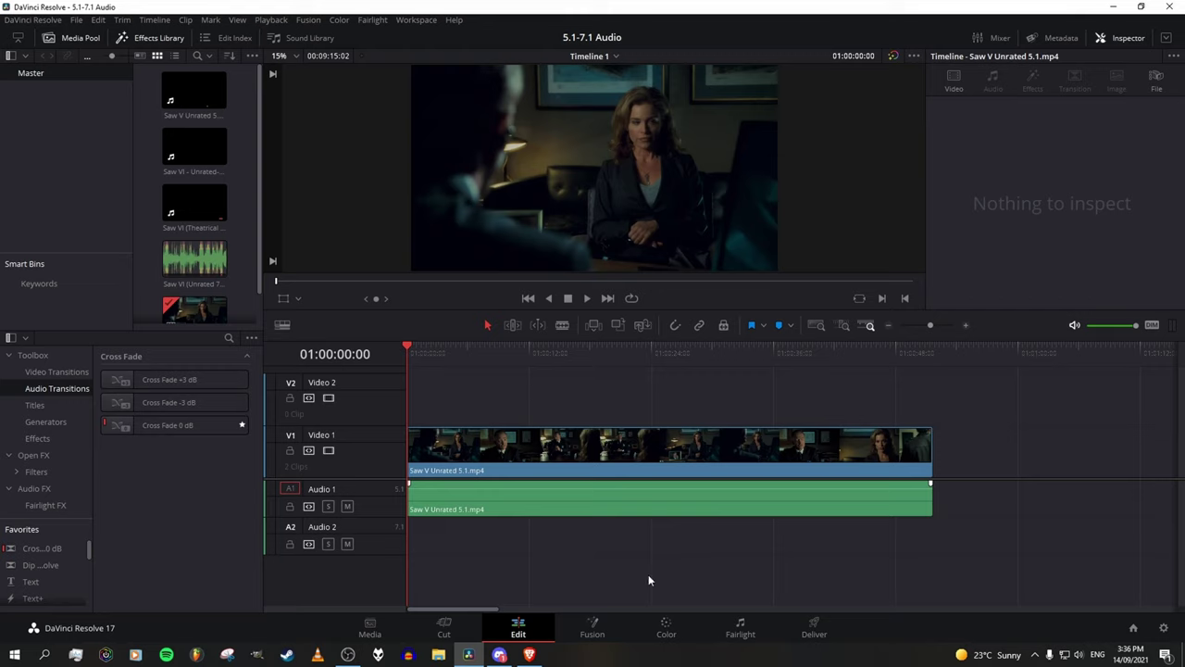
{"action": "key", "text": "space"}
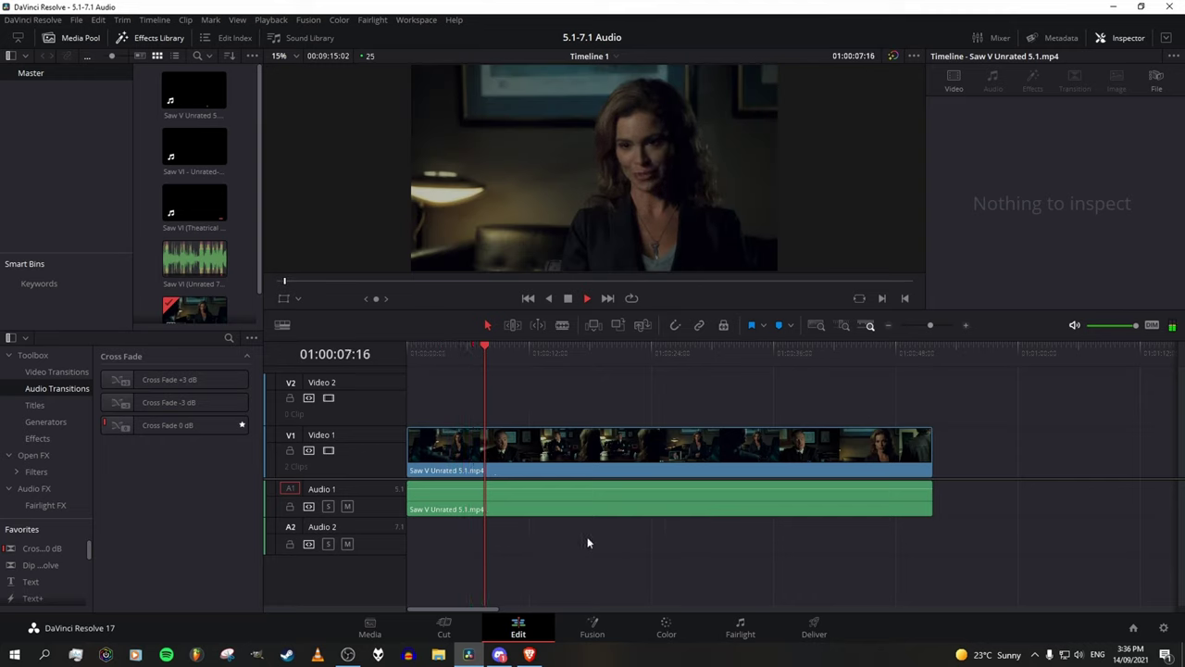
{"action": "key", "text": "Home"}
Step: Map Left, Right, Left Surround and Right Surround to Embedded Channels 1, 2, 5, 6, muting Center
{"action": "right_click", "coordinate": [480, 506]}
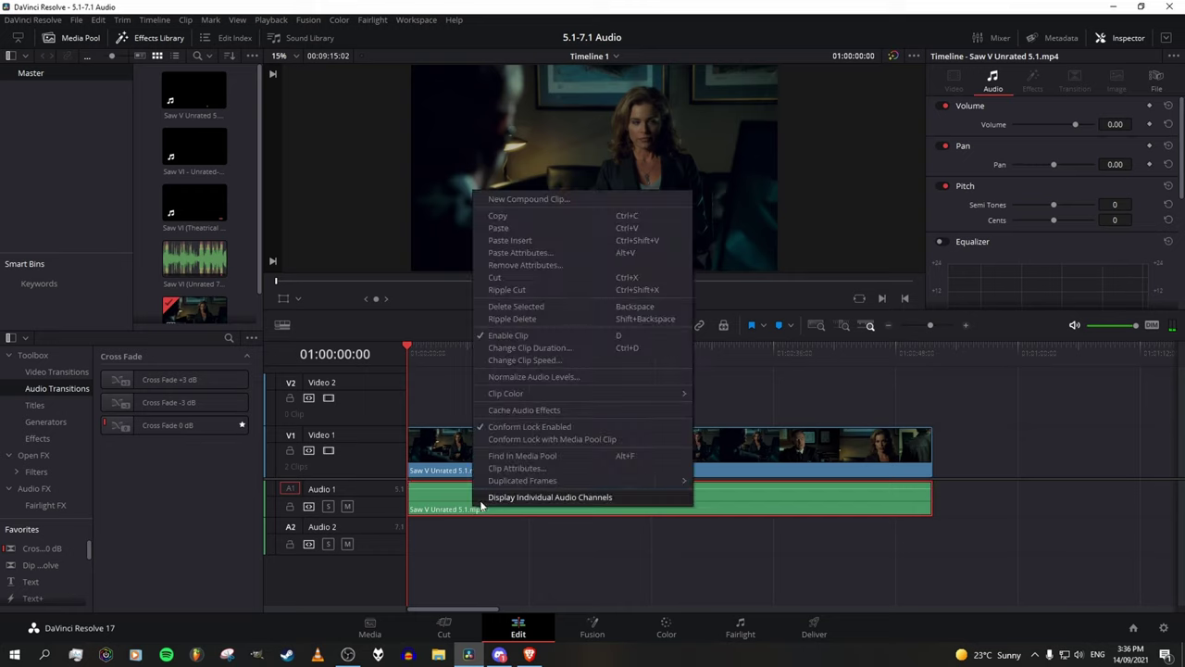
{"action": "left_click", "coordinate": [521, 467]}
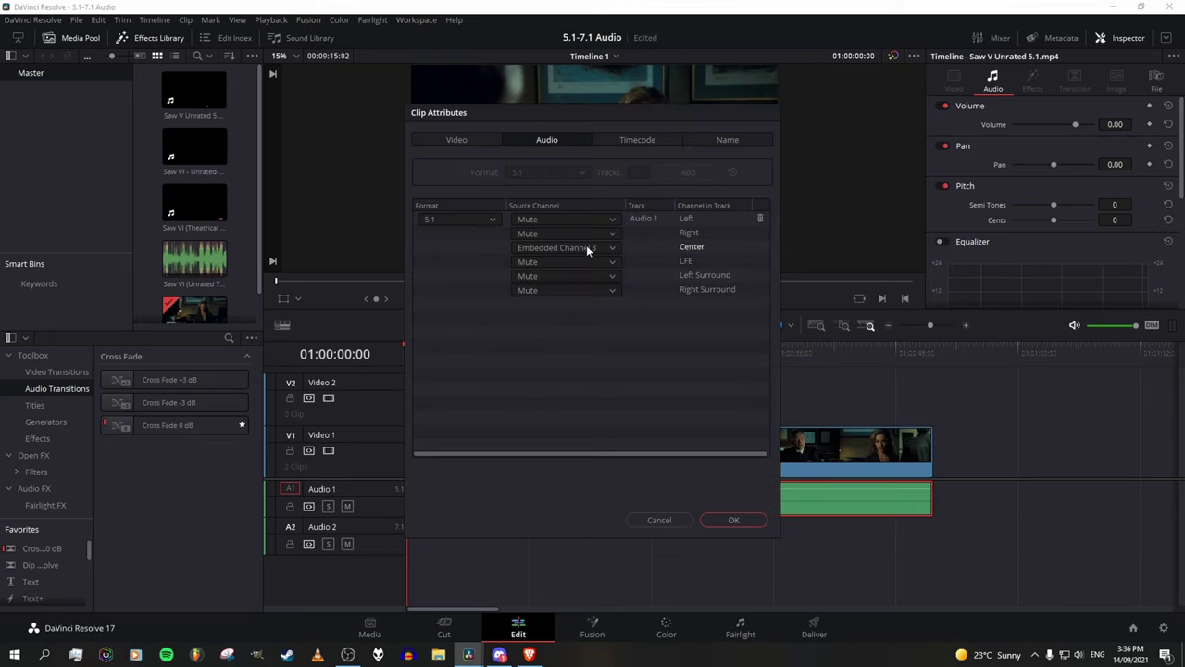
{"action": "left_click", "coordinate": [600, 220]}
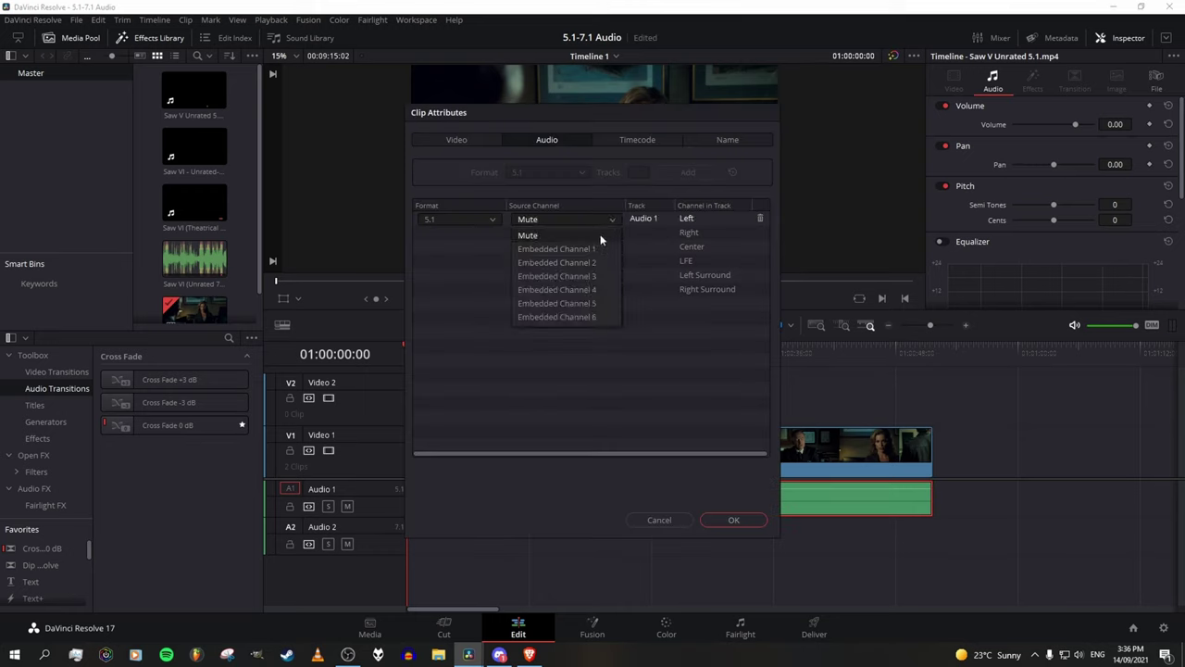
{"action": "left_click", "coordinate": [599, 249]}
{"action": "left_click", "coordinate": [599, 234]}
{"action": "left_click", "coordinate": [601, 271]}
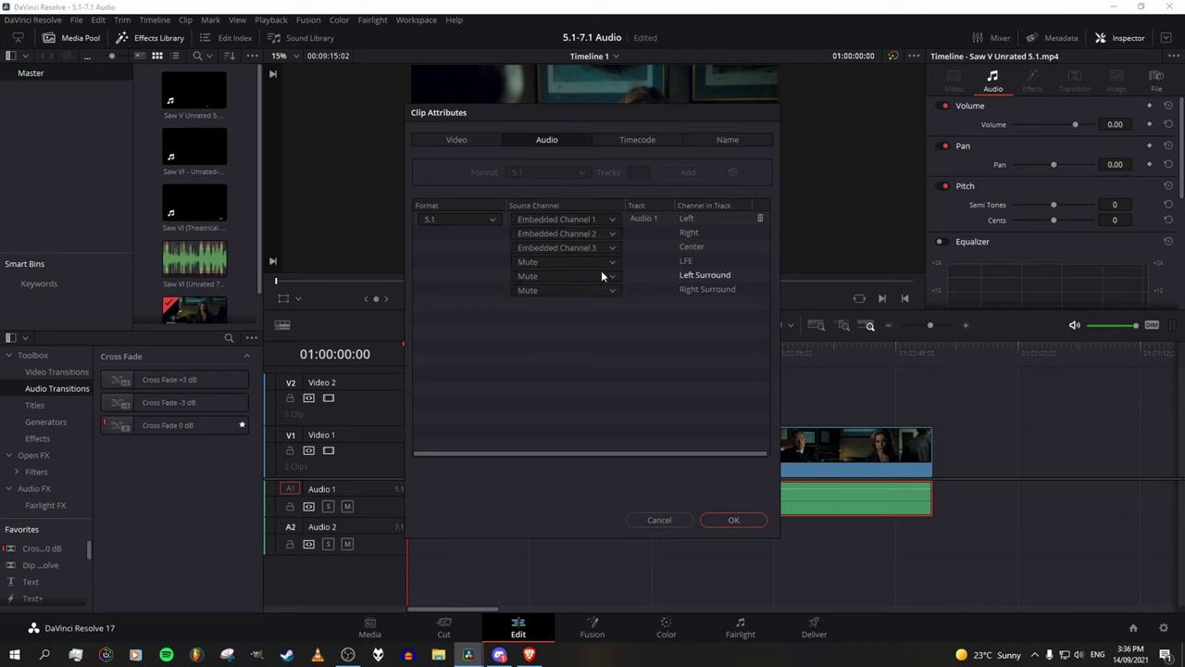
{"action": "left_click", "coordinate": [599, 248]}
{"action": "left_click", "coordinate": [599, 265]}
{"action": "left_click", "coordinate": [598, 274]}
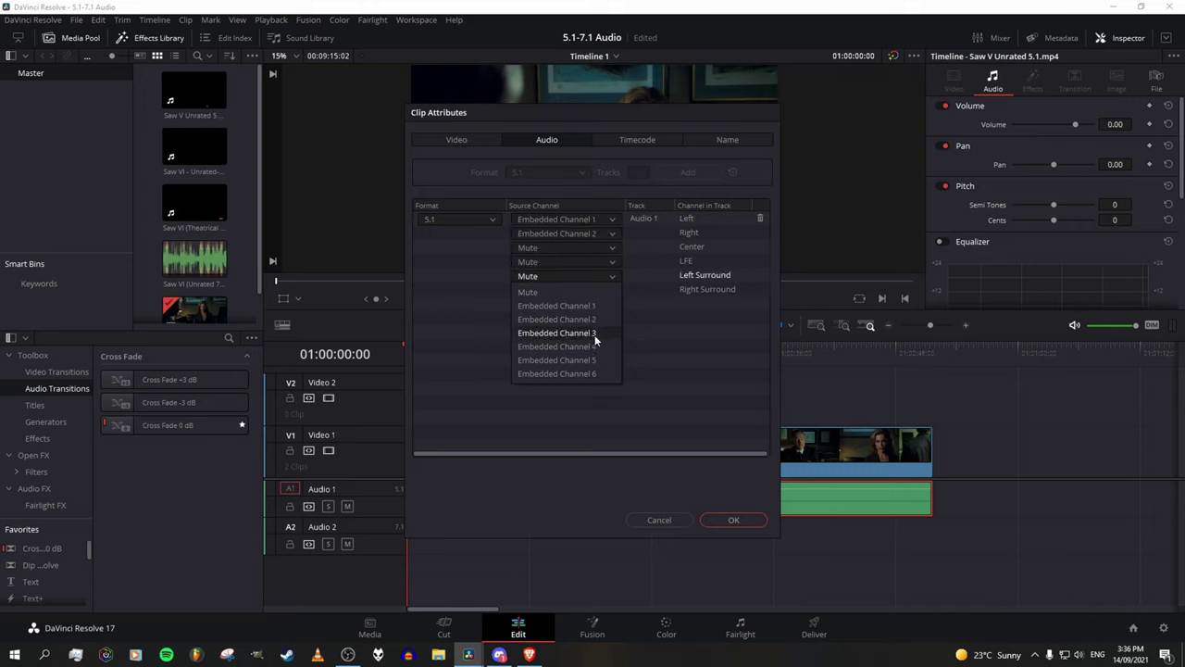
{"action": "left_click", "coordinate": [593, 361]}
{"action": "left_click", "coordinate": [596, 291]}
{"action": "left_click", "coordinate": [585, 388]}
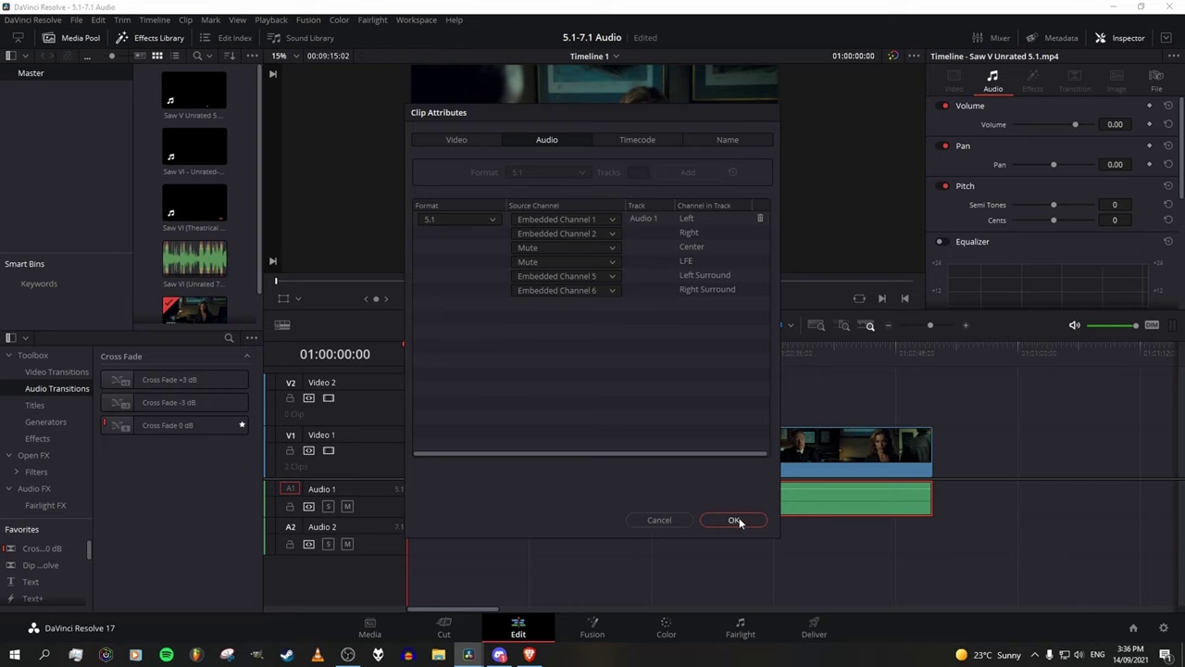
{"action": "left_click", "coordinate": [738, 521]}
Step: Play back the remapped audio and save the project with Ctrl+S
{"action": "left_click", "coordinate": [708, 562]}
{"action": "key", "text": "space"}
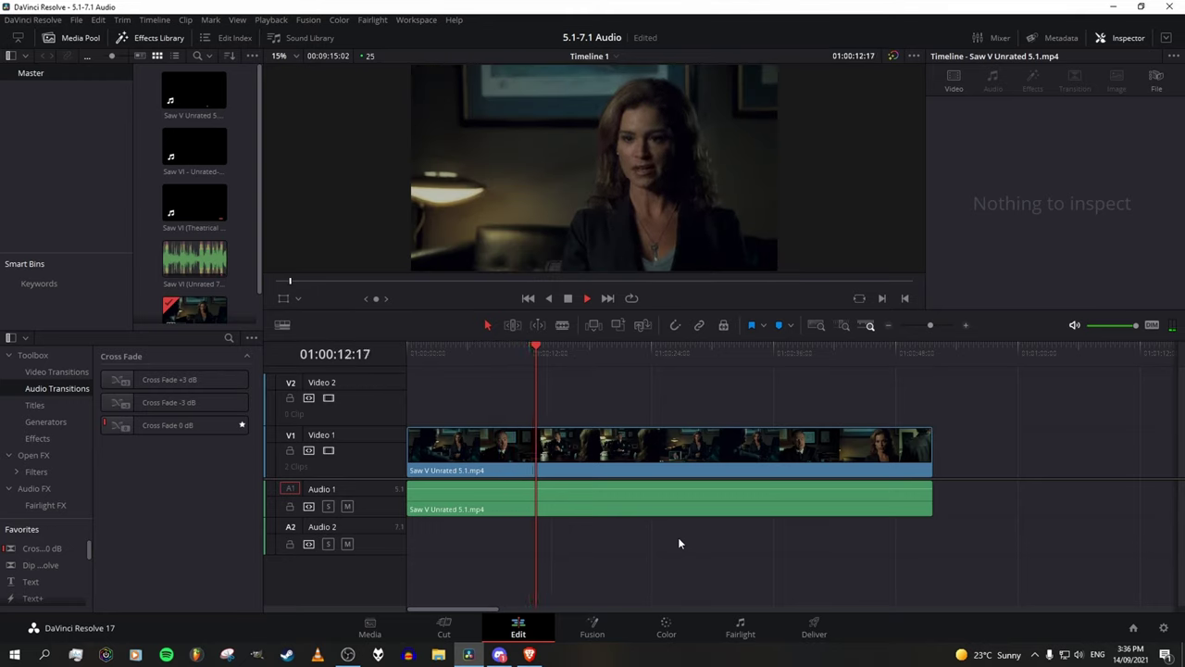
{"action": "key", "text": "space"}
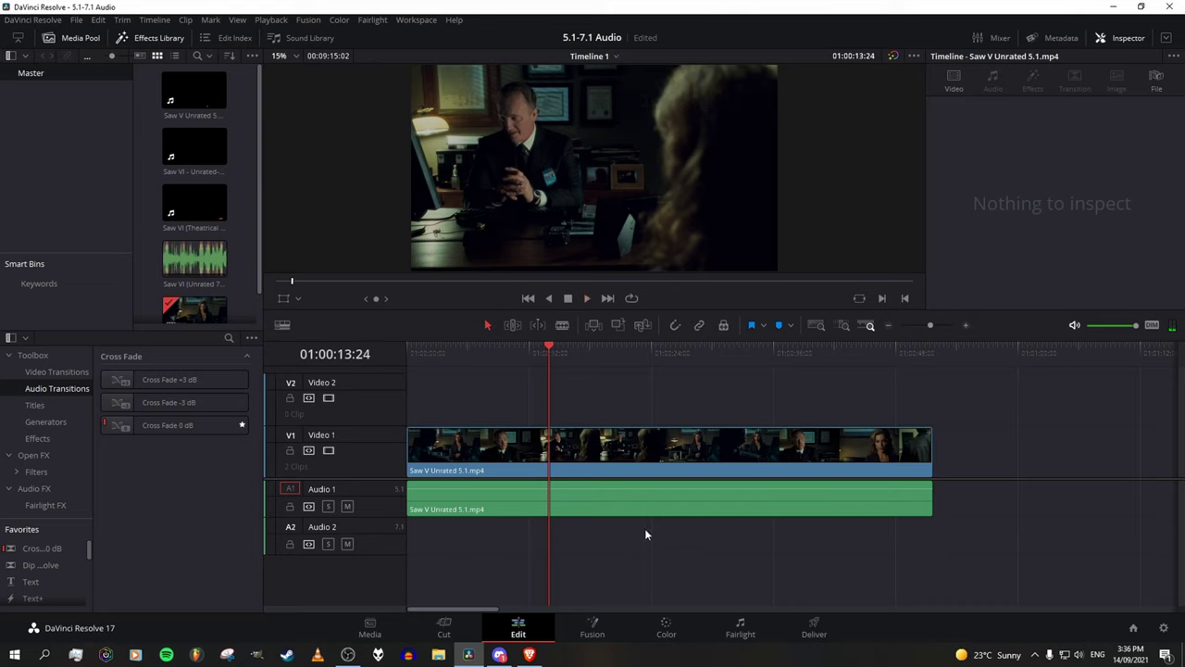
{"action": "key", "text": "ctrl+s"}
{"action": "left_click_drag", "start_coordinate": [549, 347], "coordinate": [408, 348]}
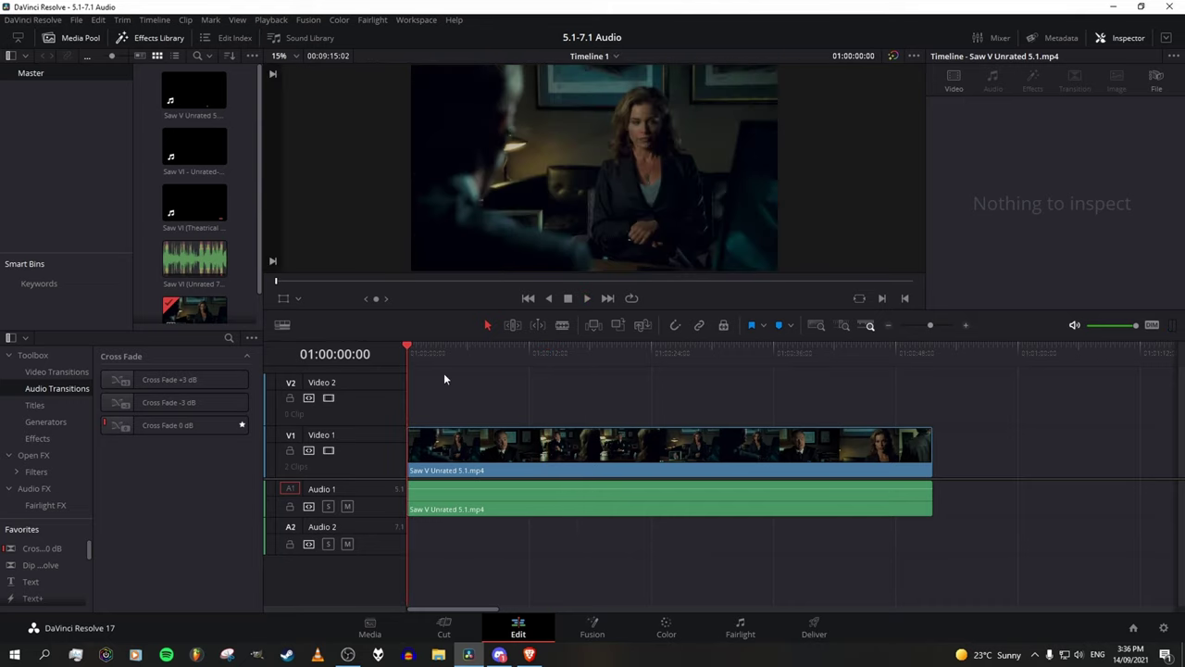
{"action": "left_click", "coordinate": [466, 500]}
{"action": "right_click", "coordinate": [466, 502]}
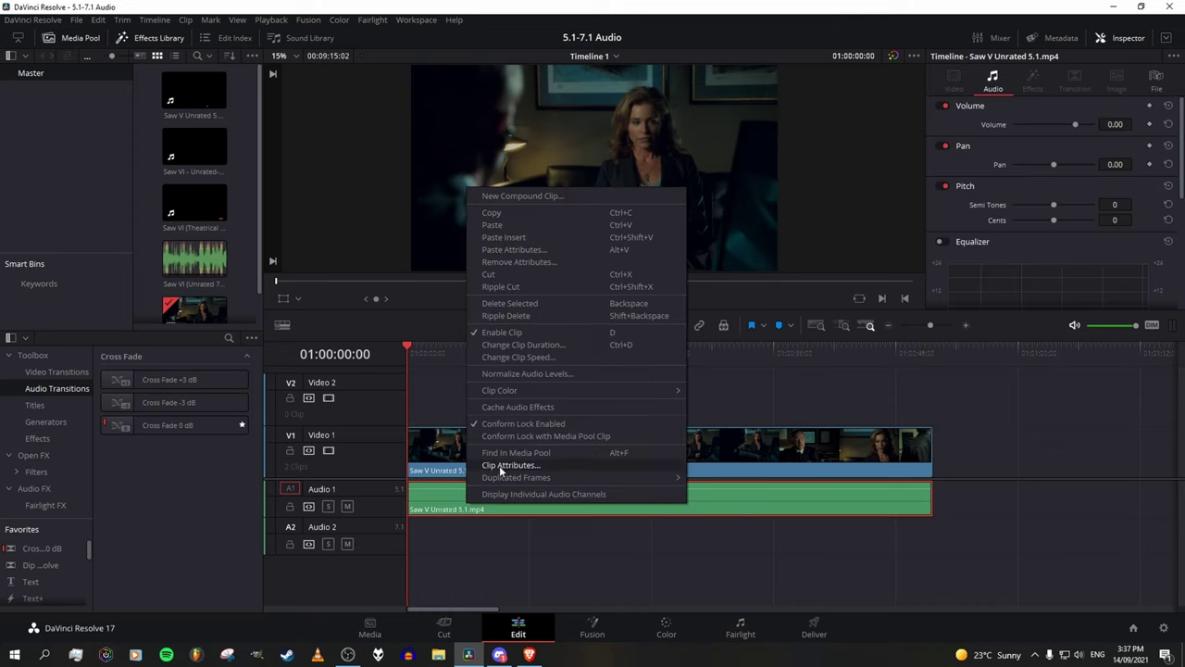
{"action": "left_click", "coordinate": [527, 538]}
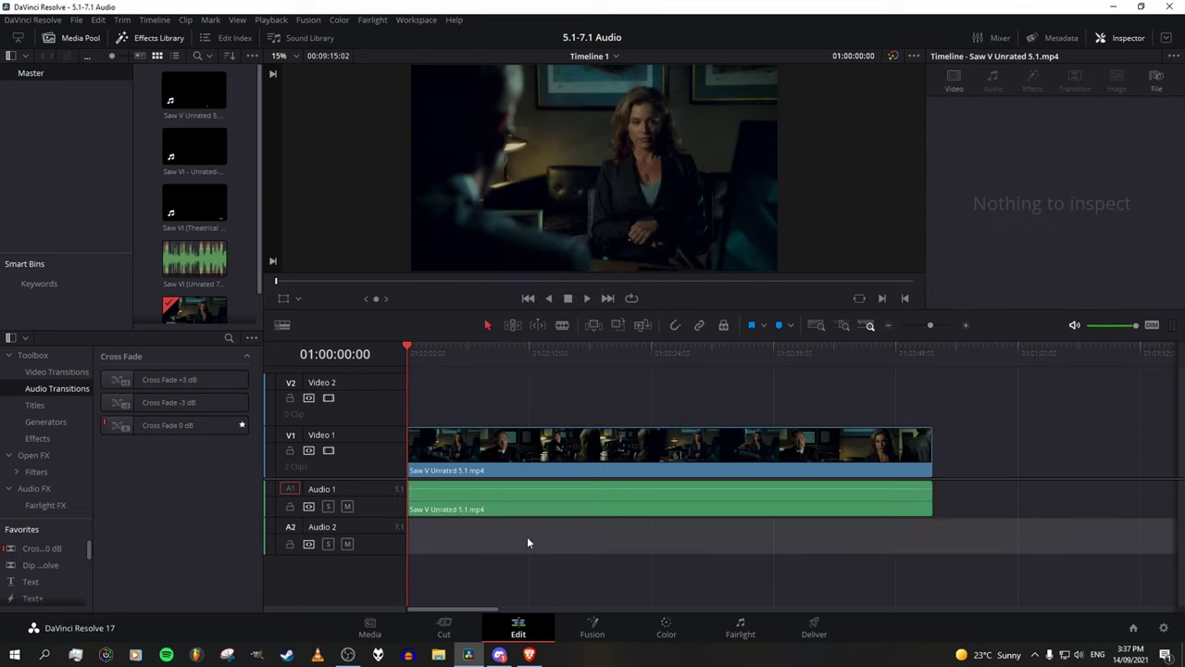
{"action": "key", "text": "space"}
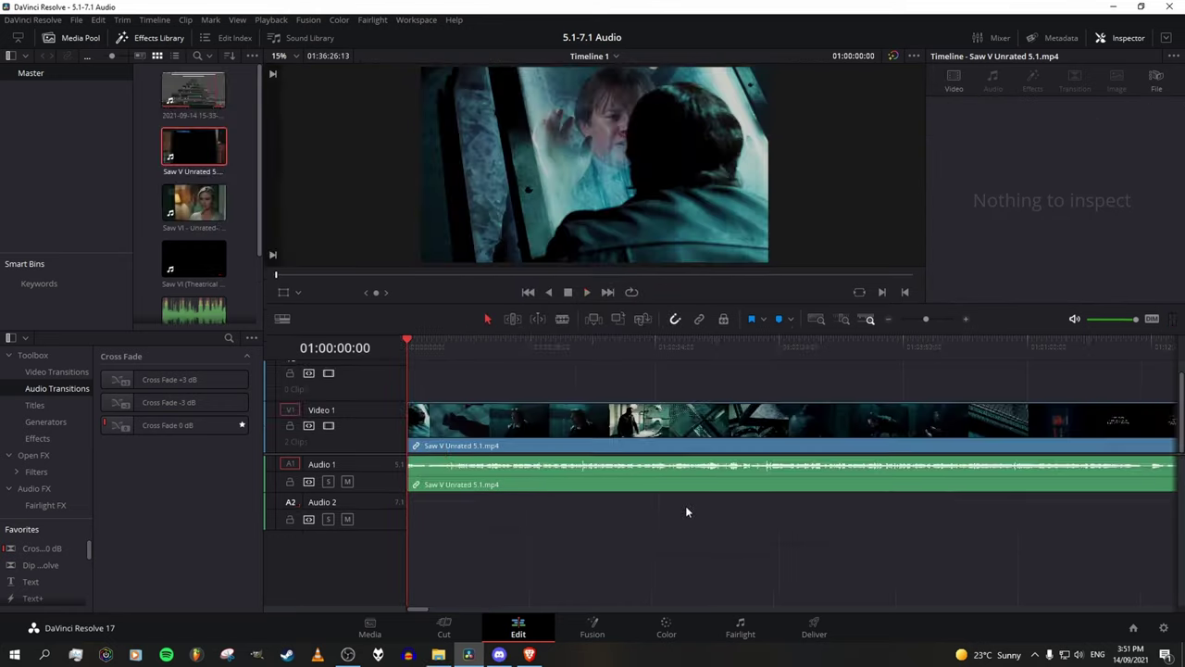
Step: Zoom the timeline out and trim the end of the movie clip shorter
{"action": "left_click", "coordinate": [922, 319]}
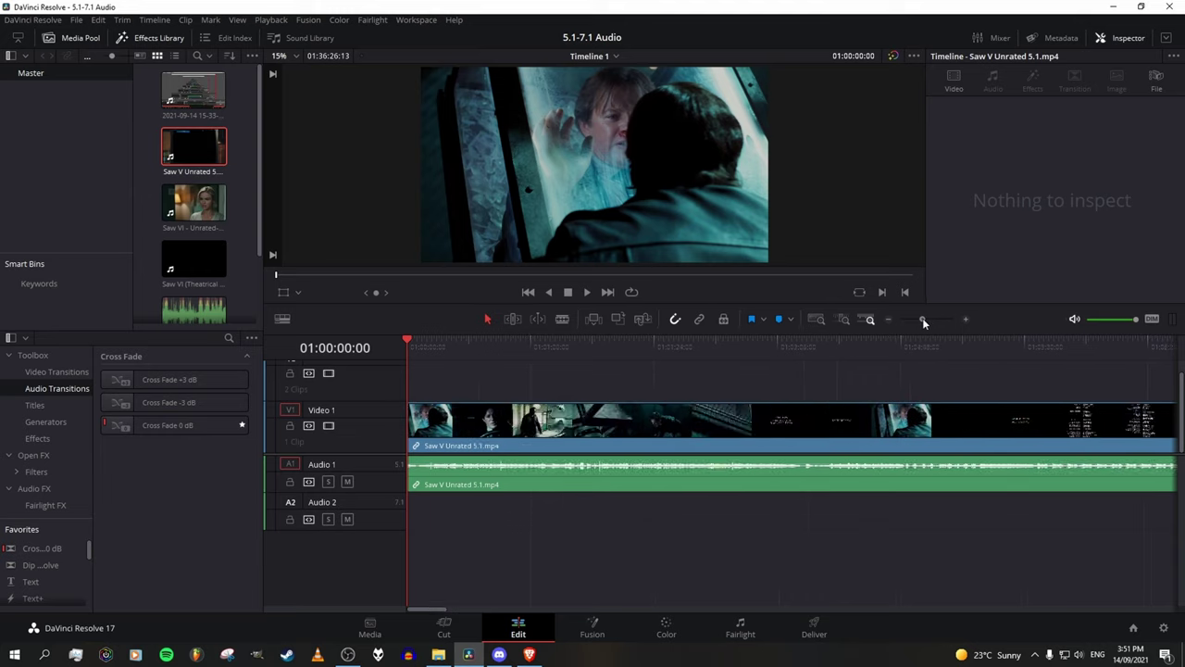
{"action": "left_click_drag", "start_coordinate": [924, 319], "coordinate": [922, 321]}
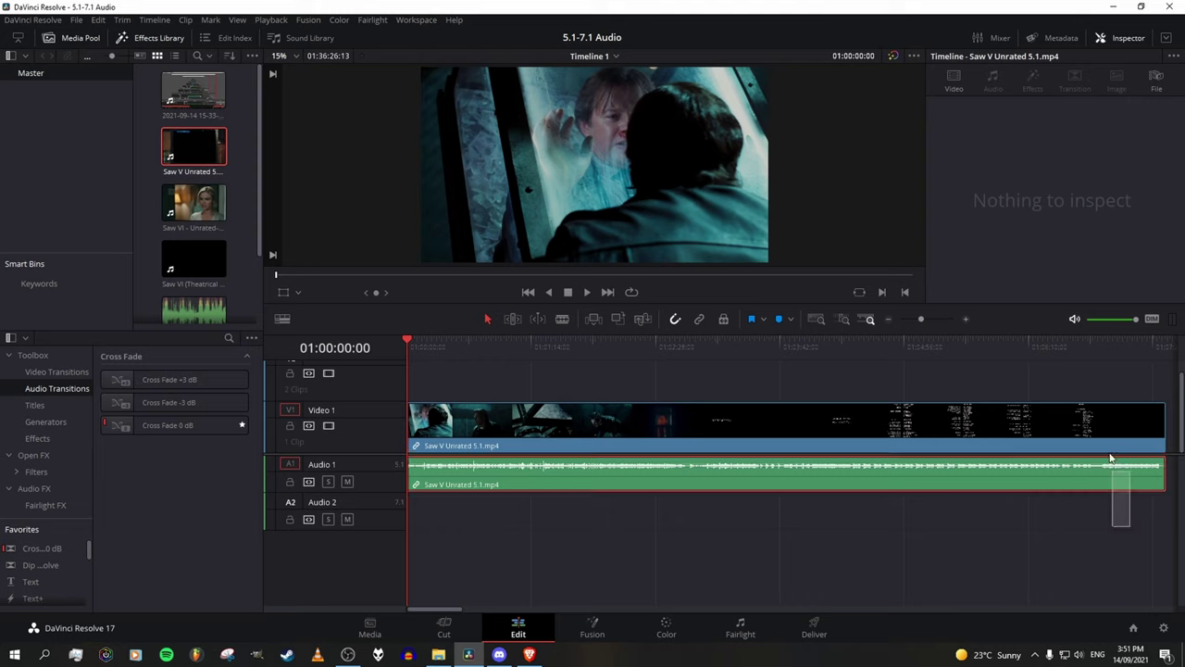
{"action": "left_click_drag", "start_coordinate": [1111, 457], "coordinate": [725, 435]}
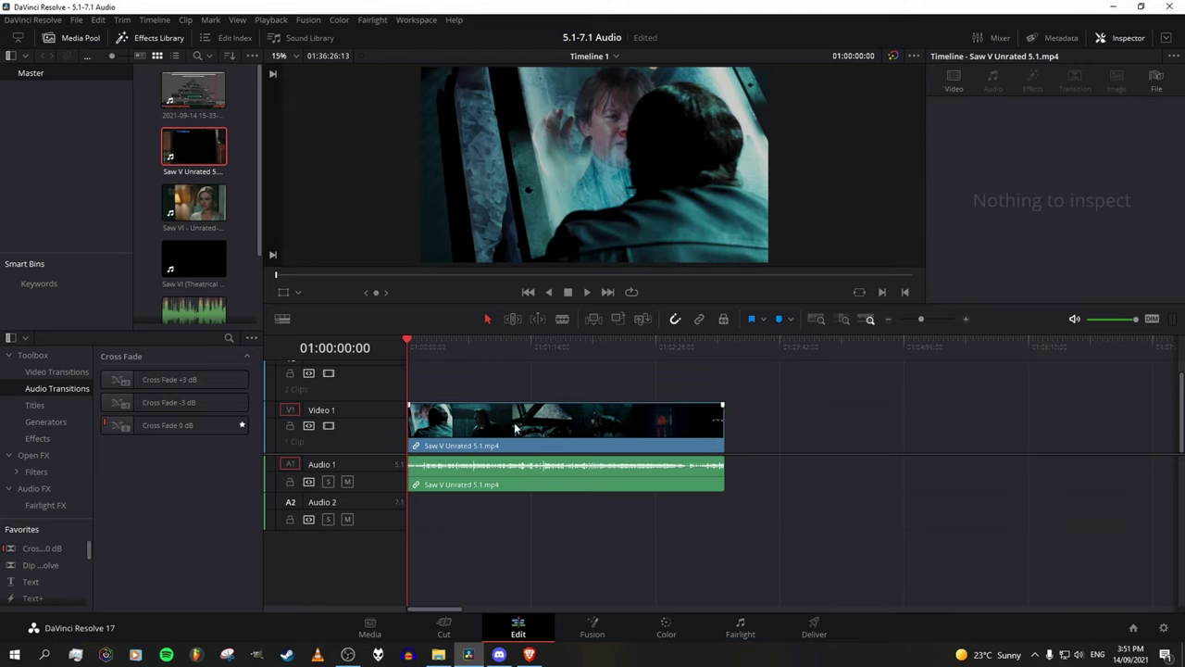
Step: Mute the clip's Center and LFE channels in Clip Attributes and play the result
{"action": "left_click", "coordinate": [520, 480]}
{"action": "right_click", "coordinate": [521, 480]}
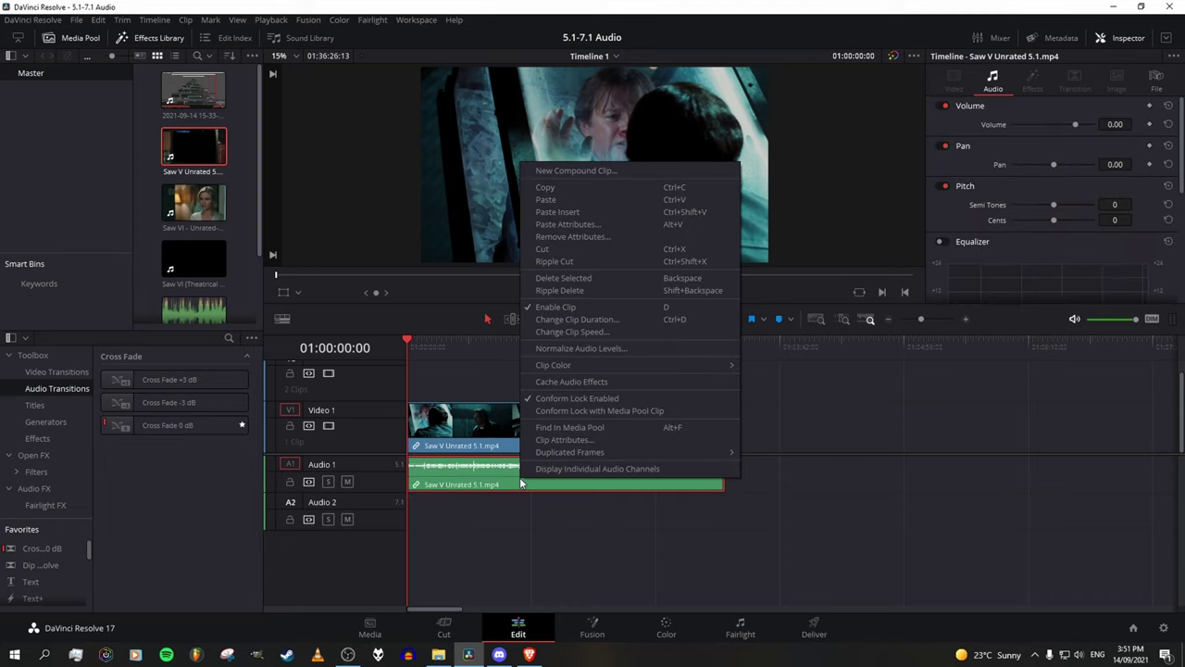
{"action": "left_click", "coordinate": [560, 440]}
{"action": "left_click", "coordinate": [584, 248]}
{"action": "left_click", "coordinate": [586, 263]}
{"action": "left_click", "coordinate": [587, 261]}
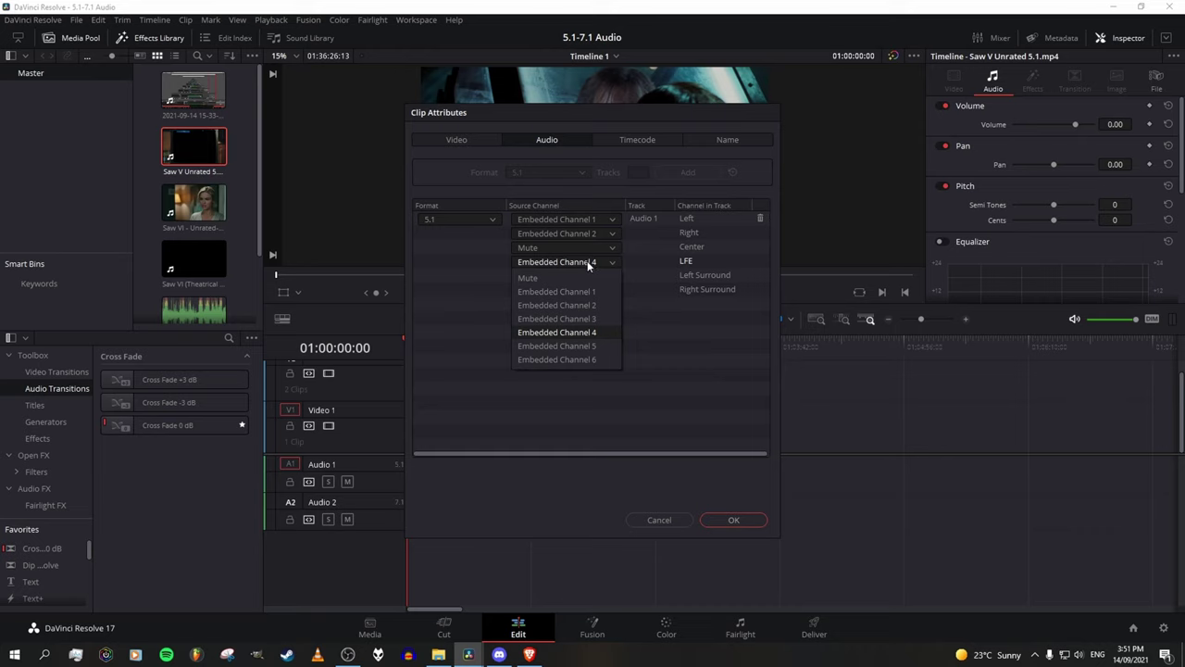
{"action": "left_click", "coordinate": [587, 275]}
{"action": "left_click", "coordinate": [724, 524]}
{"action": "left_click", "coordinate": [651, 546]}
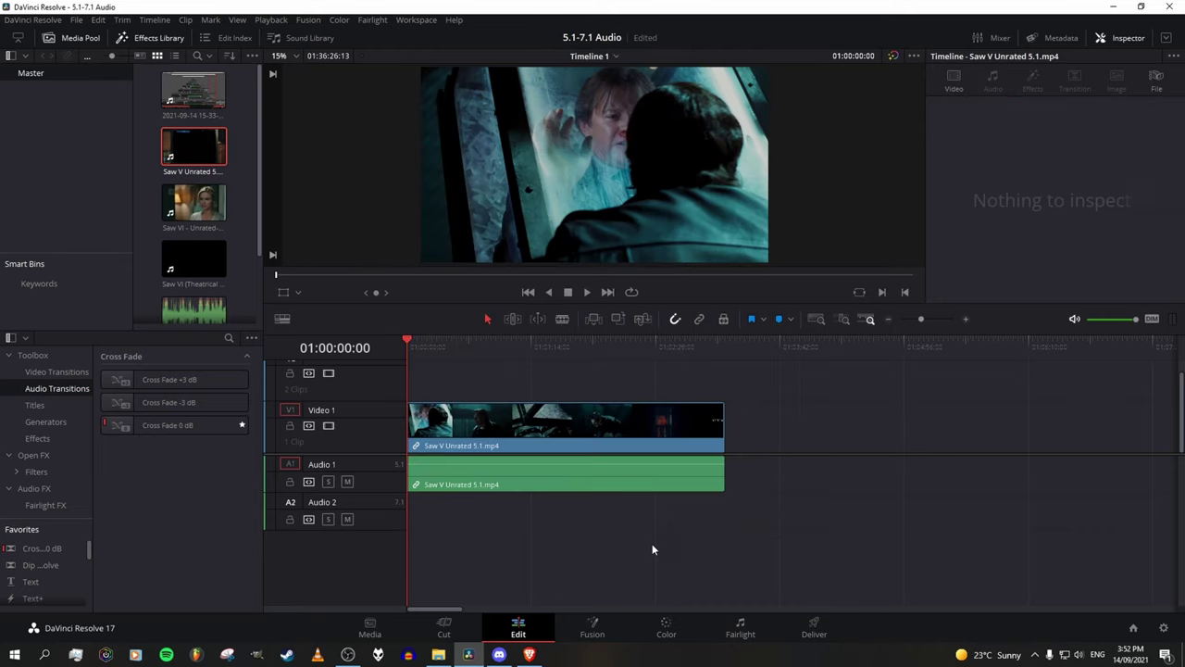
{"action": "key", "text": "space"}
{"action": "left_click_drag", "start_coordinate": [919, 323], "coordinate": [924, 323]}
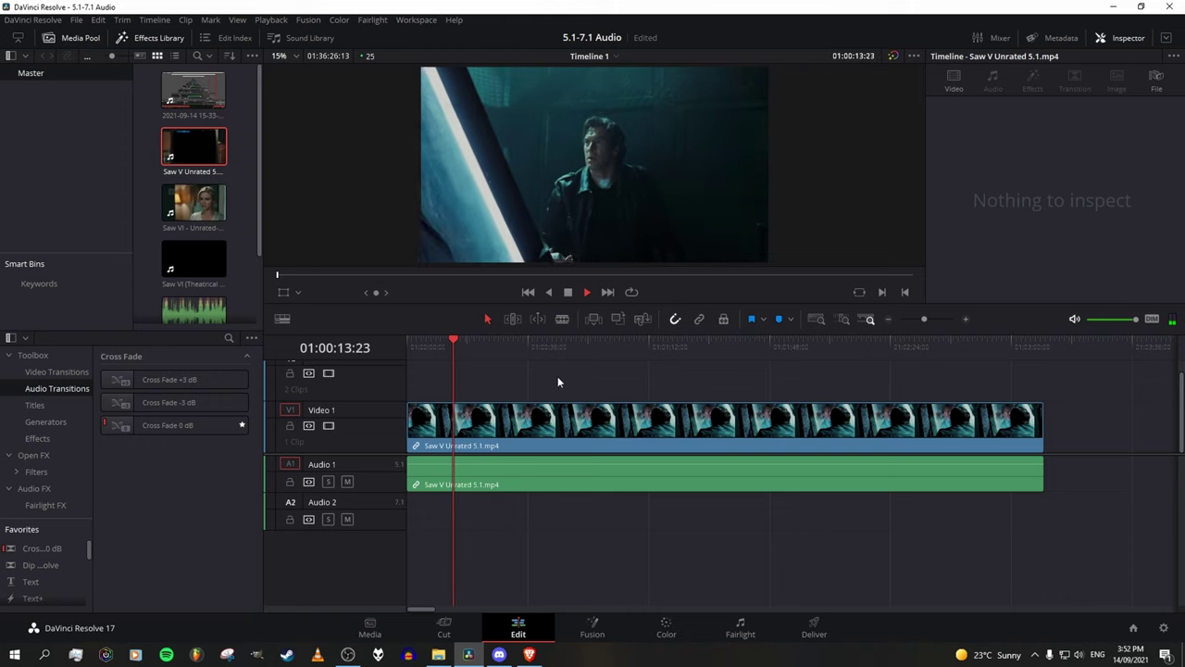
Step: Remap the clip's Left to Embedded Channel 5 and Right to Embedded Channel 6
{"action": "left_click", "coordinate": [412, 349]}
{"action": "right_click", "coordinate": [474, 476]}
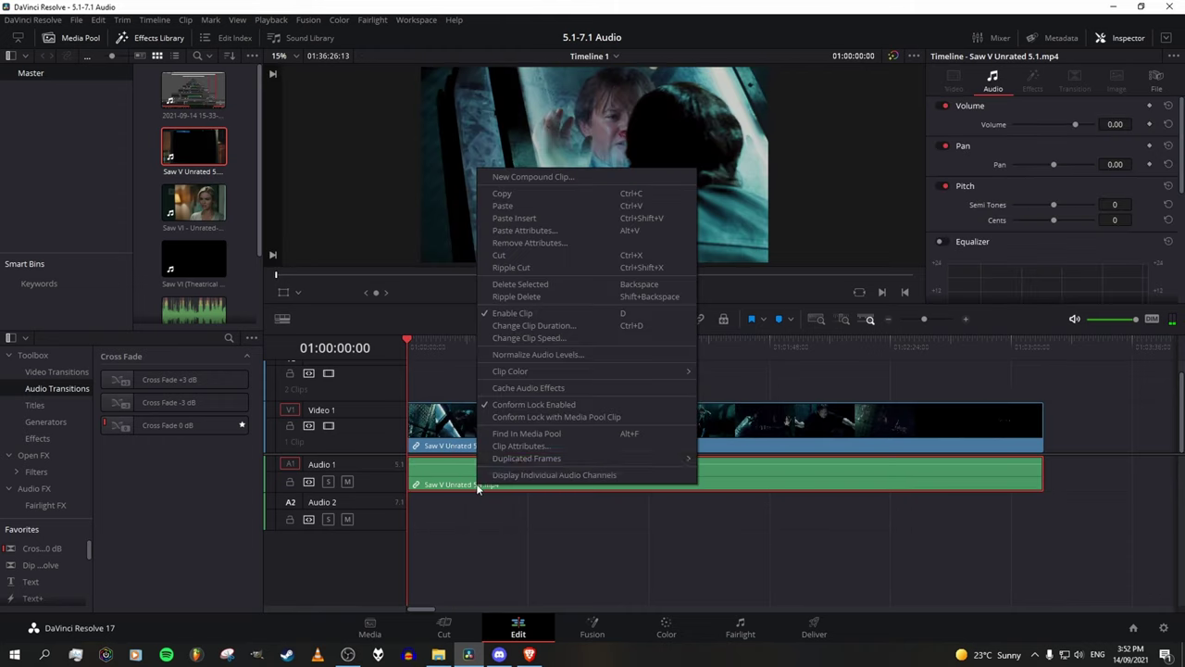
{"action": "left_click", "coordinate": [526, 451]}
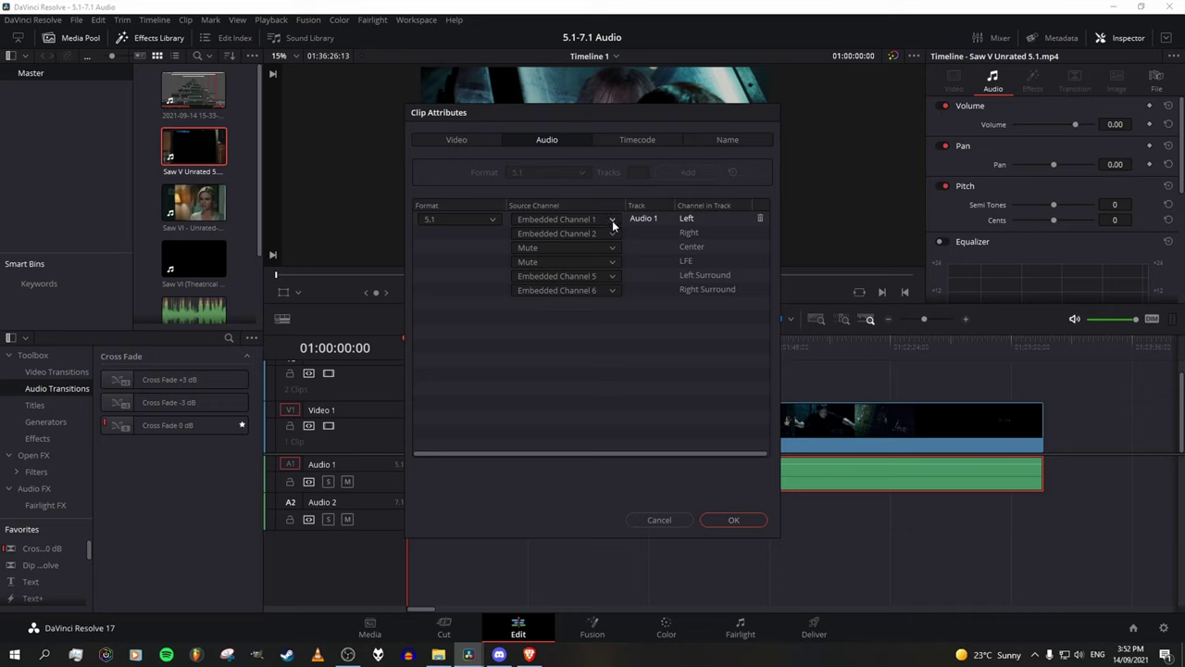
{"action": "left_click", "coordinate": [608, 225]}
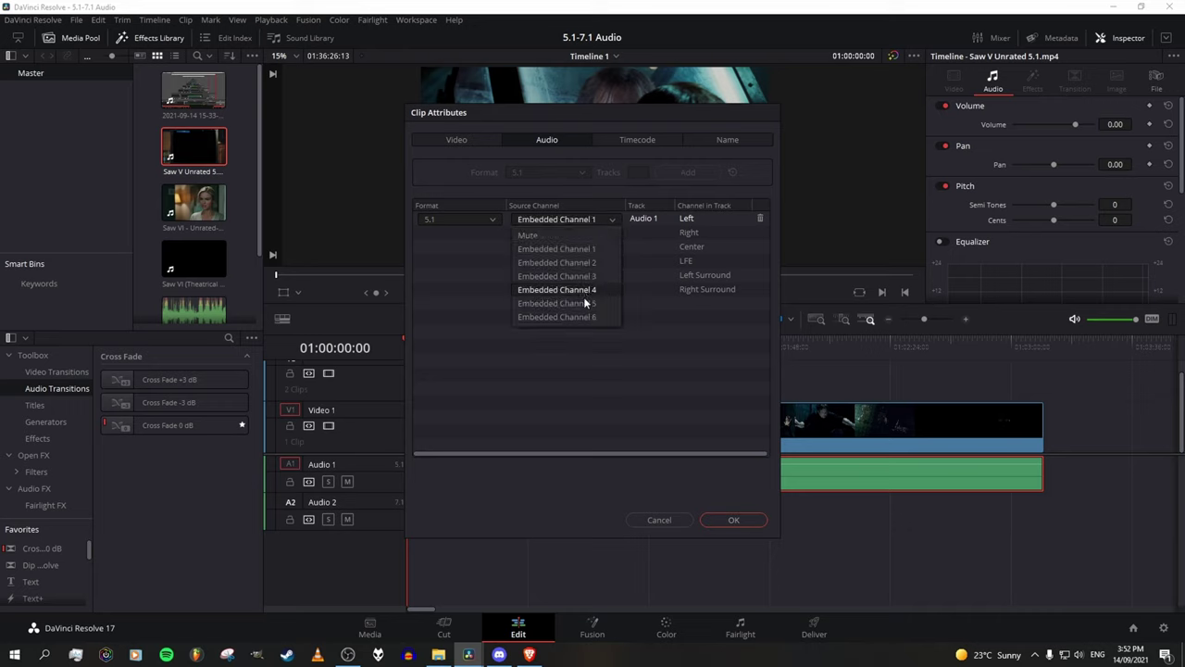
{"action": "left_click", "coordinate": [583, 303]}
{"action": "left_click", "coordinate": [598, 234]}
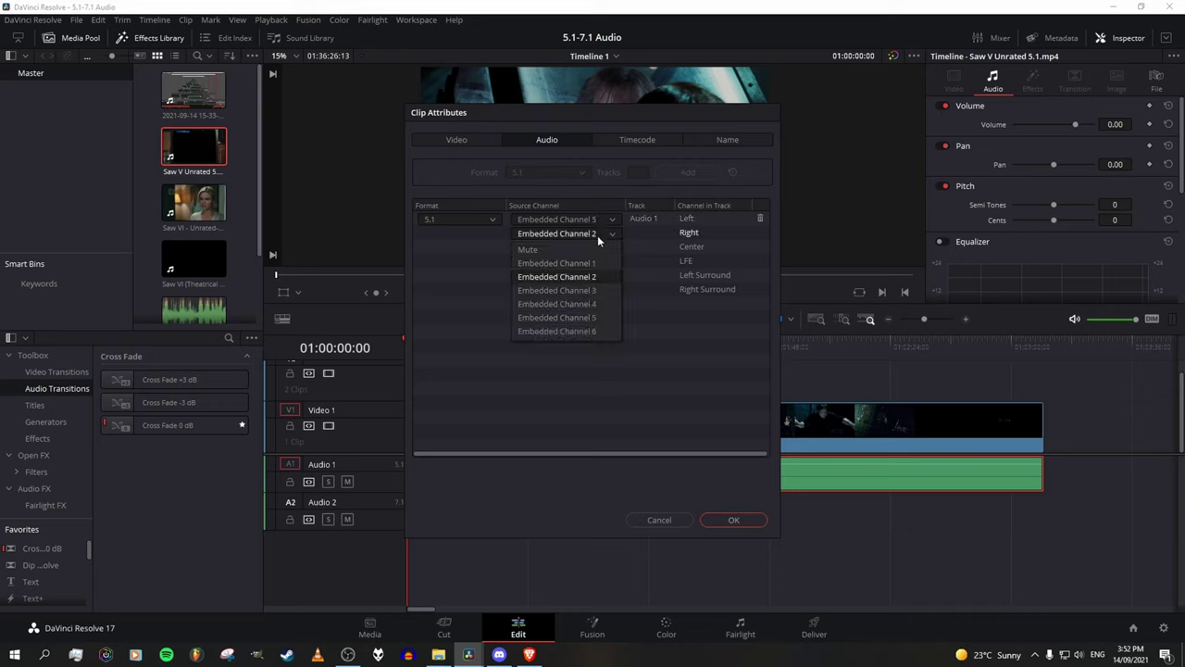
{"action": "left_click", "coordinate": [592, 331]}
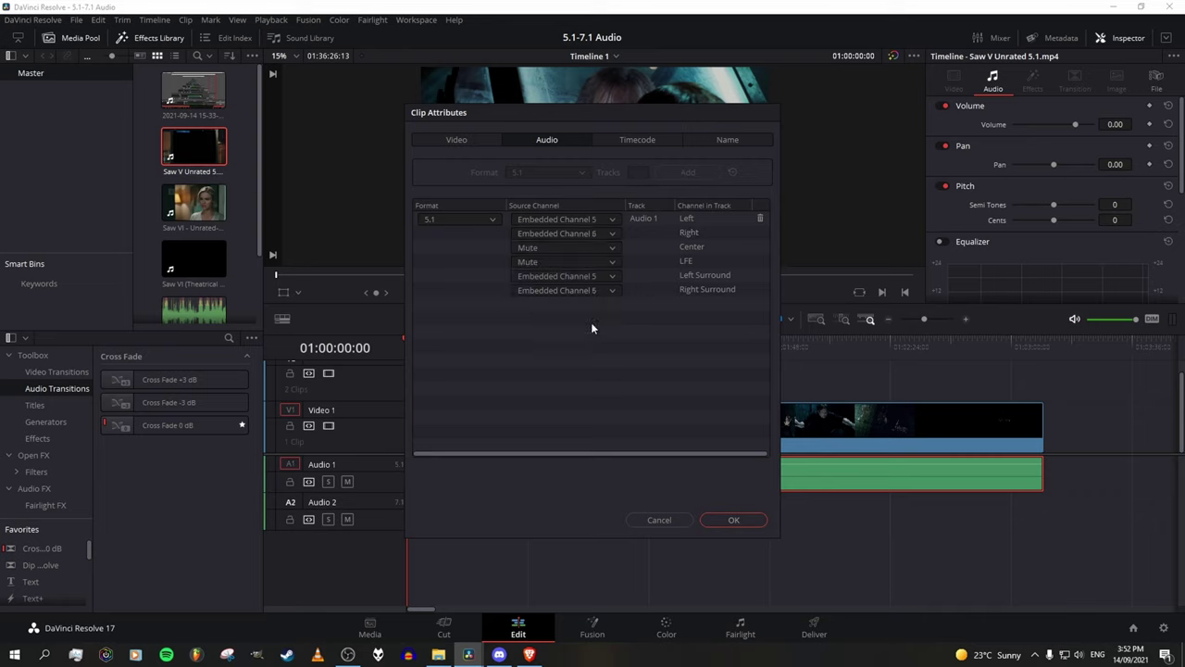
{"action": "left_click", "coordinate": [735, 520]}
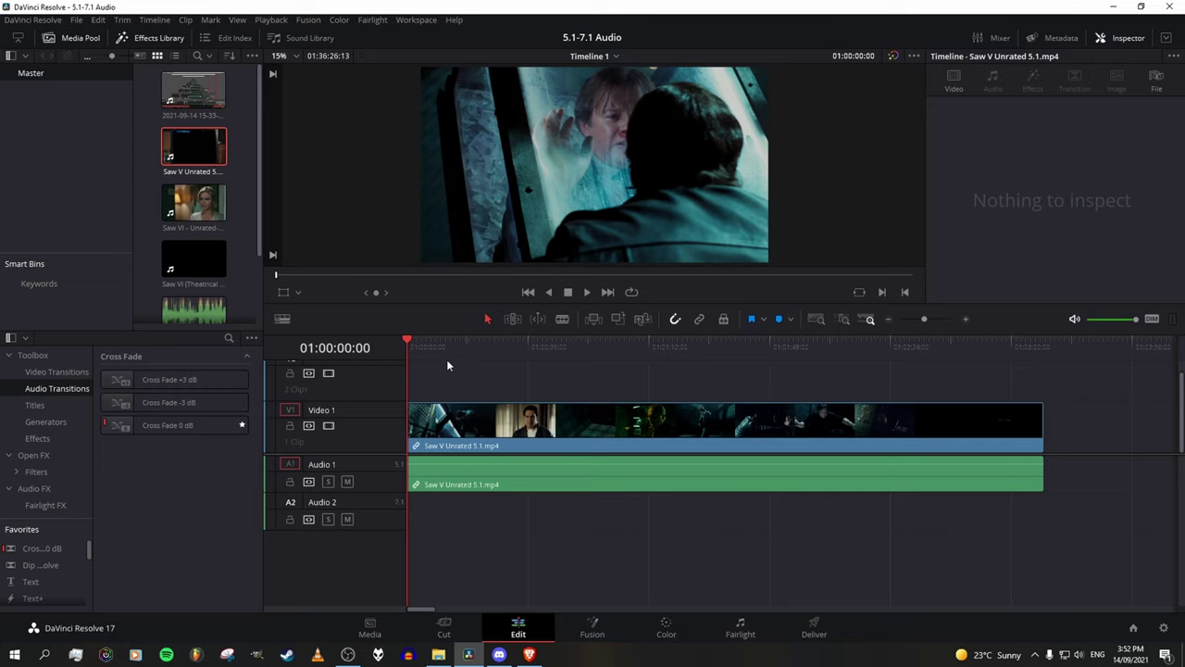
{"action": "key", "text": "space"}
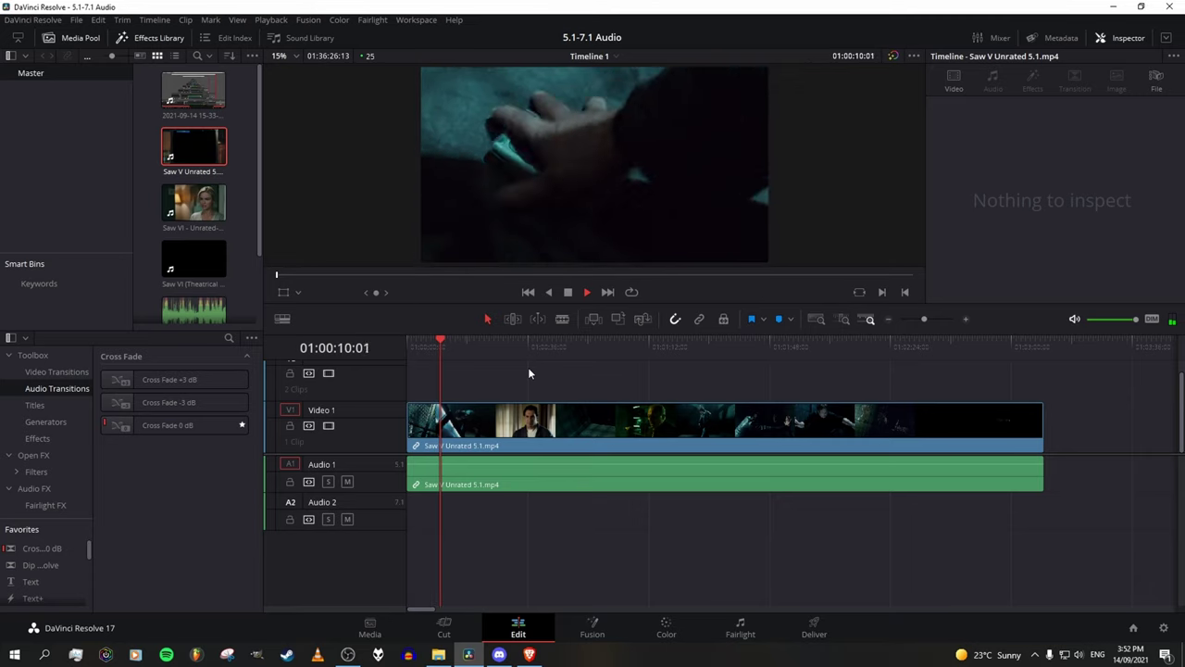
{"action": "key", "text": "space"}
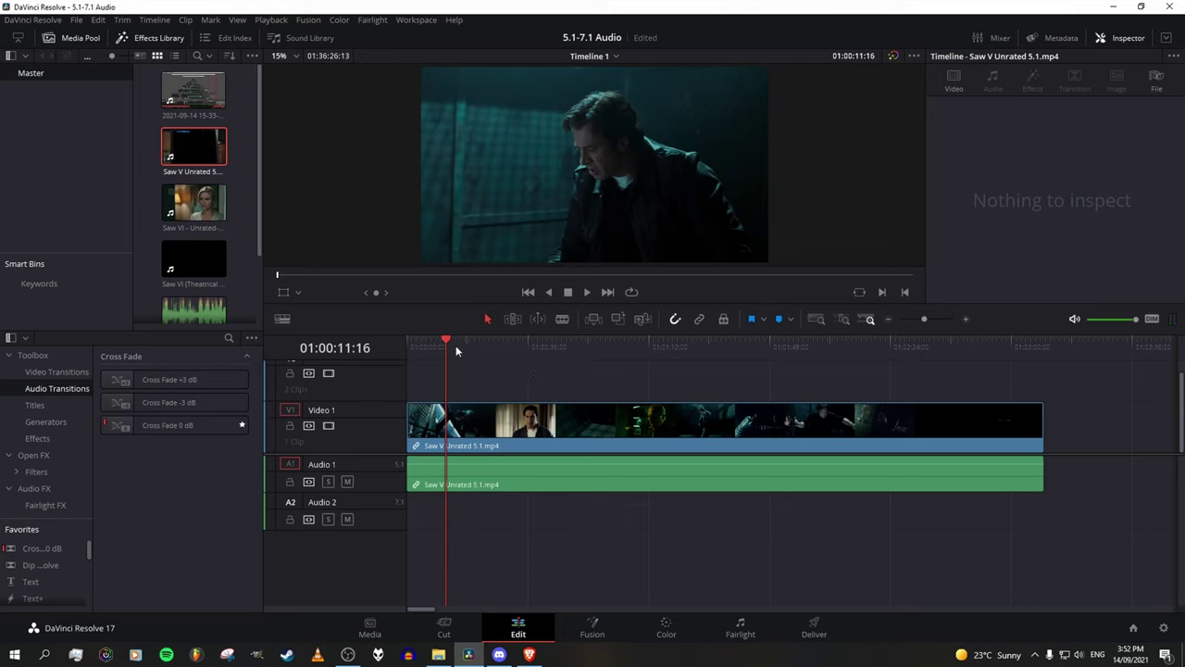
{"action": "left_click_drag", "start_coordinate": [445, 340], "coordinate": [436, 340]}
{"action": "key", "text": "space"}
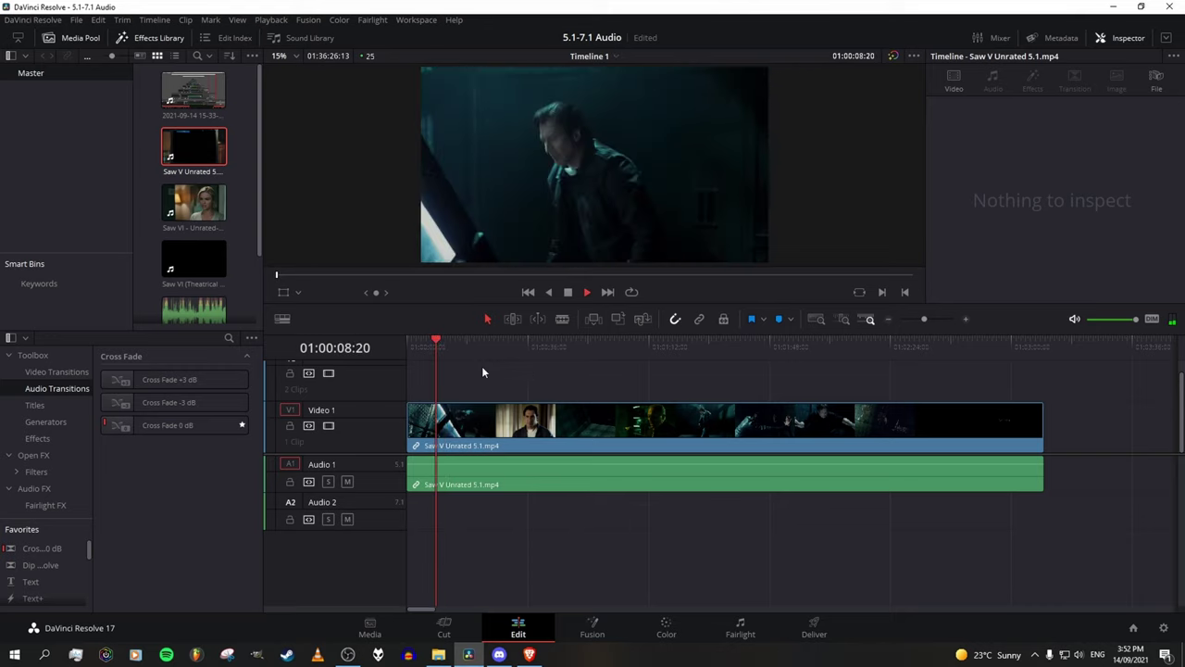
{"action": "key", "text": "space"}
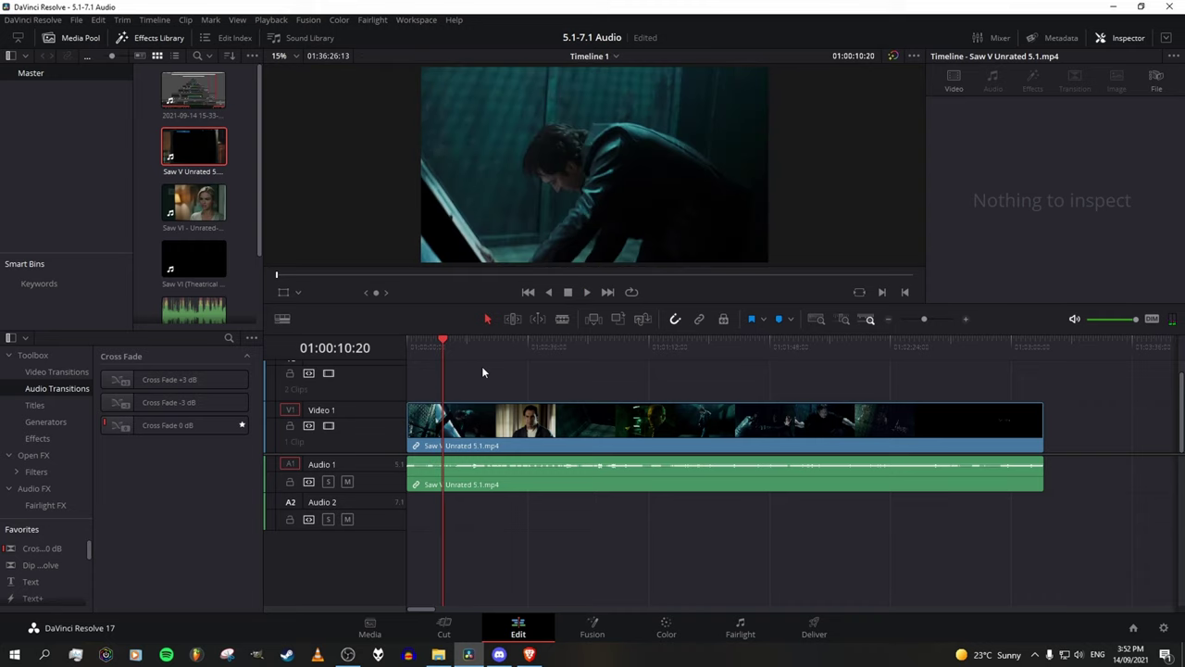
{"action": "key", "text": "space"}
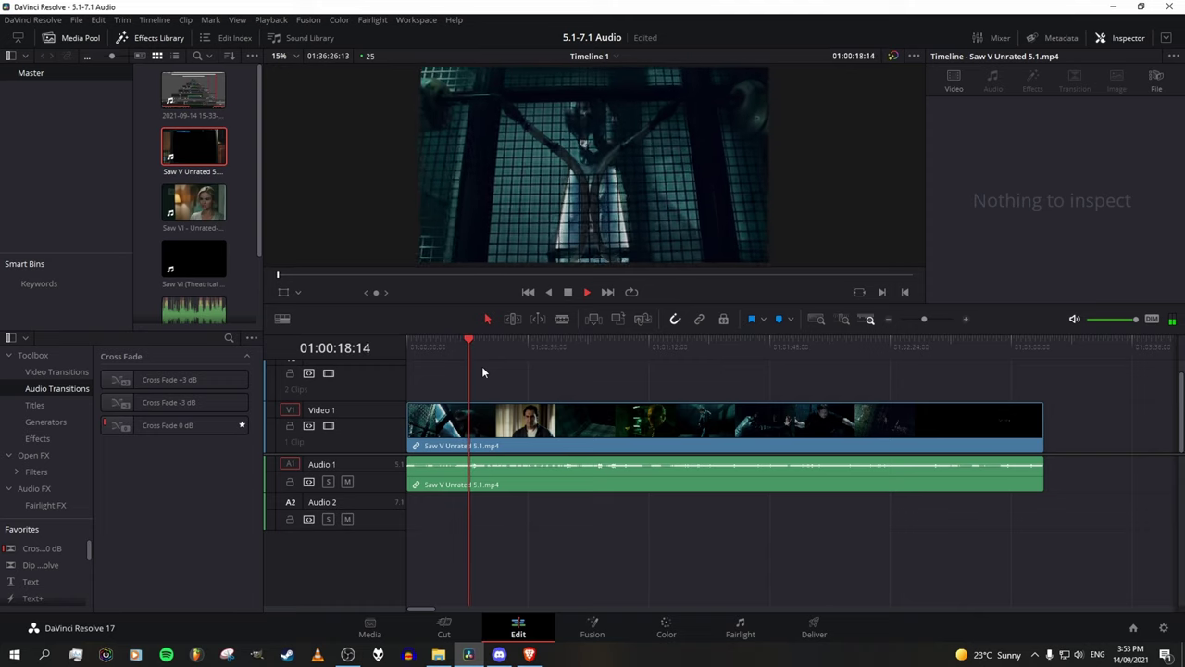
{"action": "key", "text": "space"}
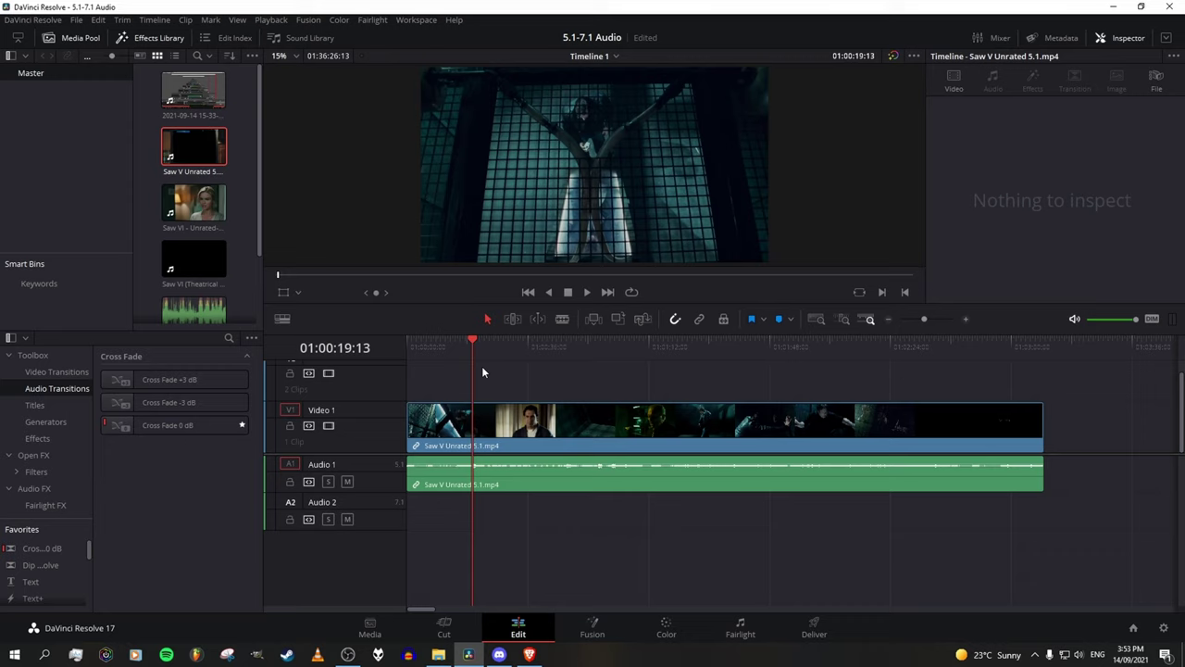
{"action": "key", "text": "space"}
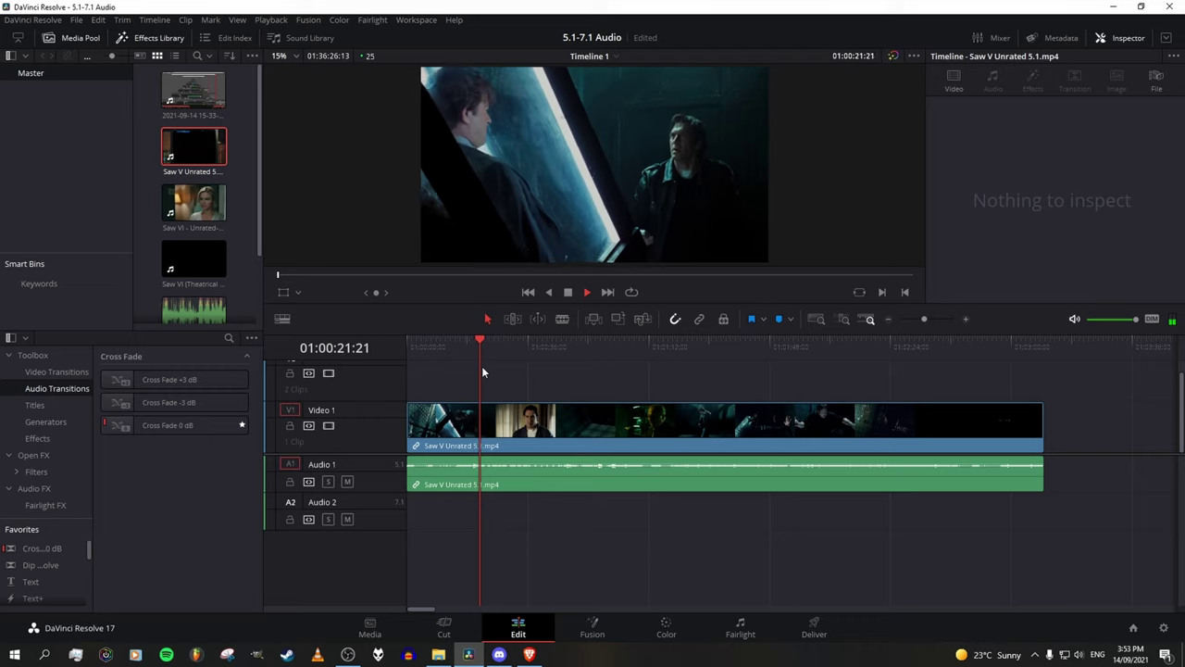
{"action": "key", "text": "space"}
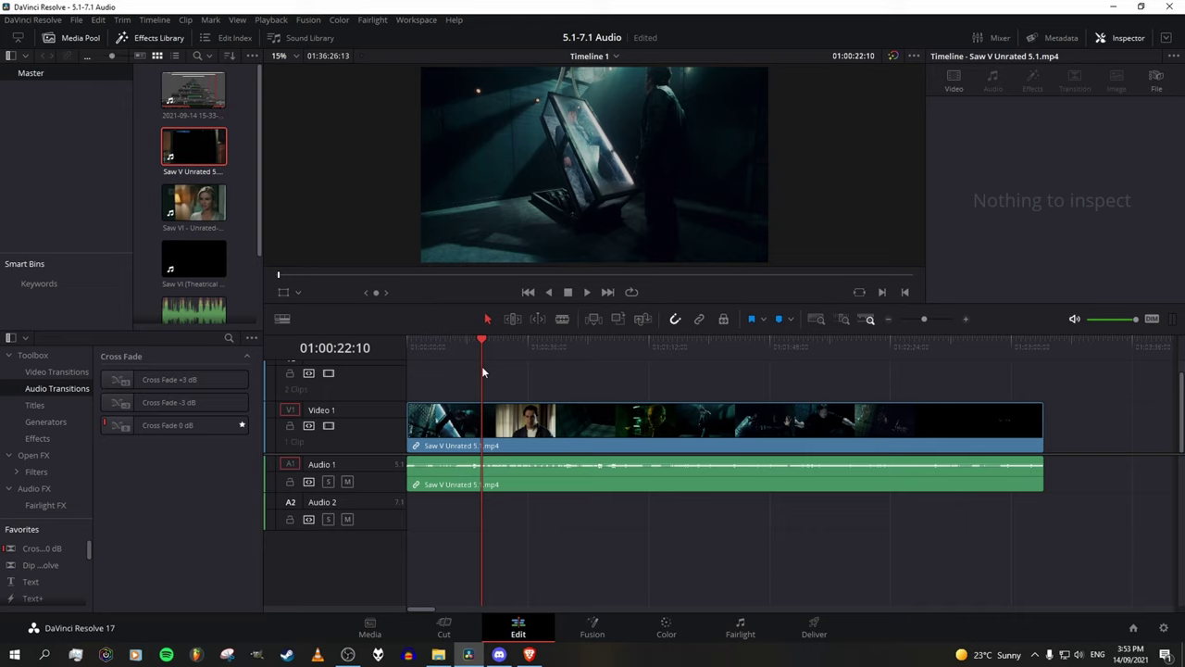
{"action": "key", "text": "space"}
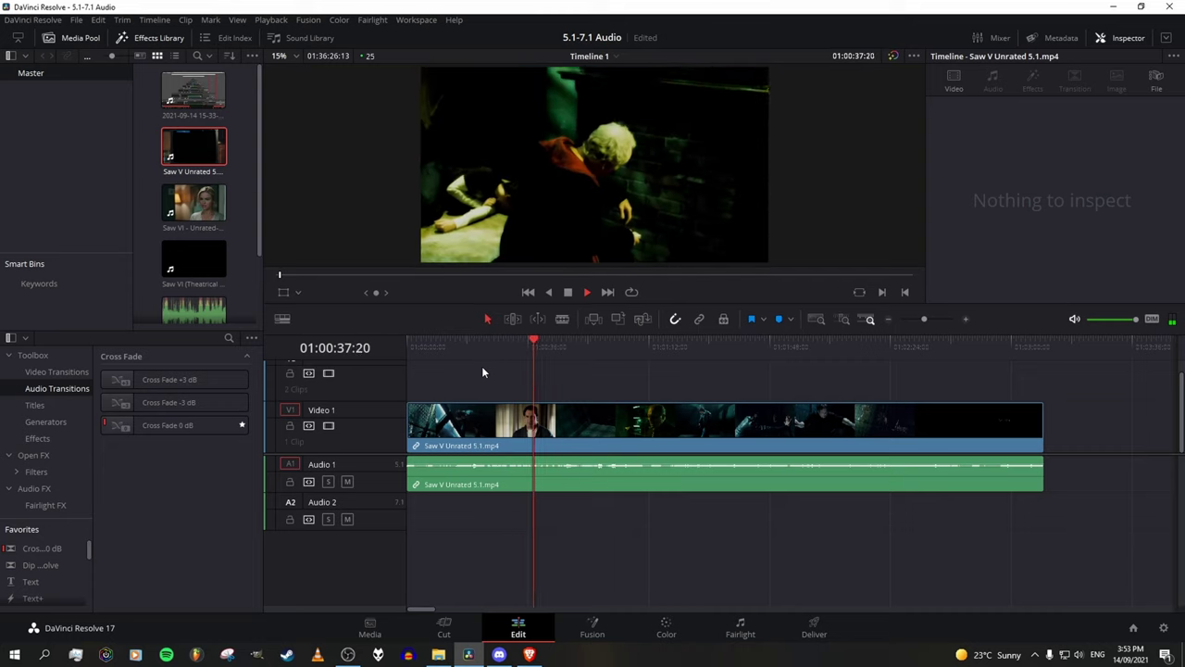
{"action": "key", "text": "space"}
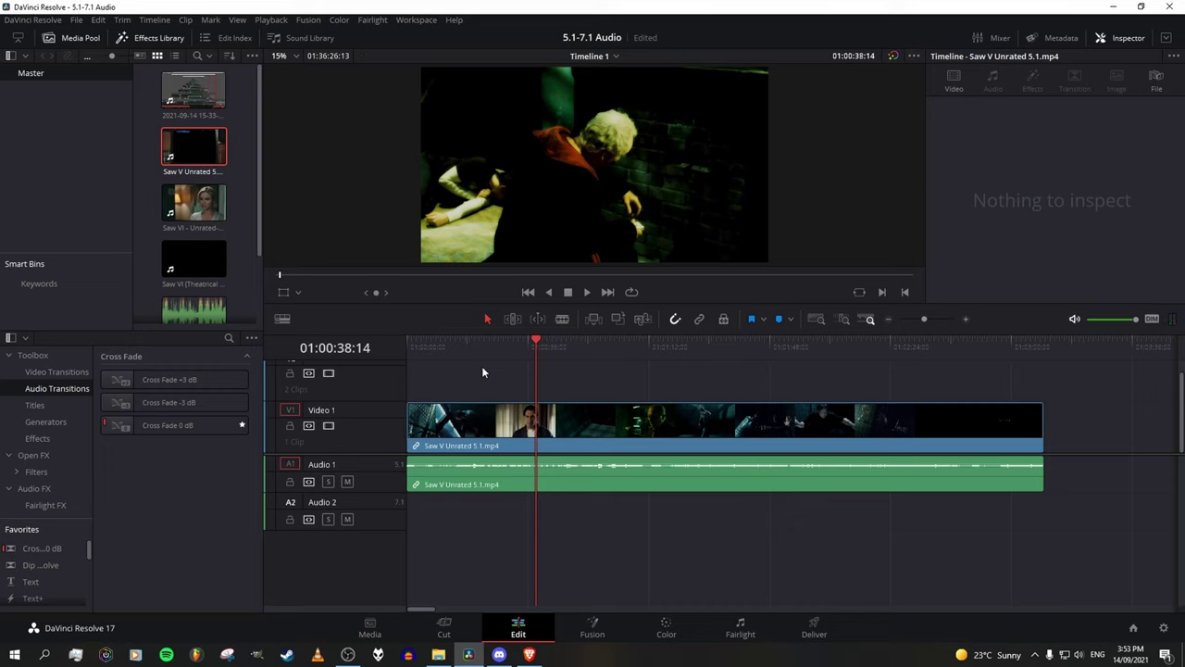
{"action": "key", "text": "space"}
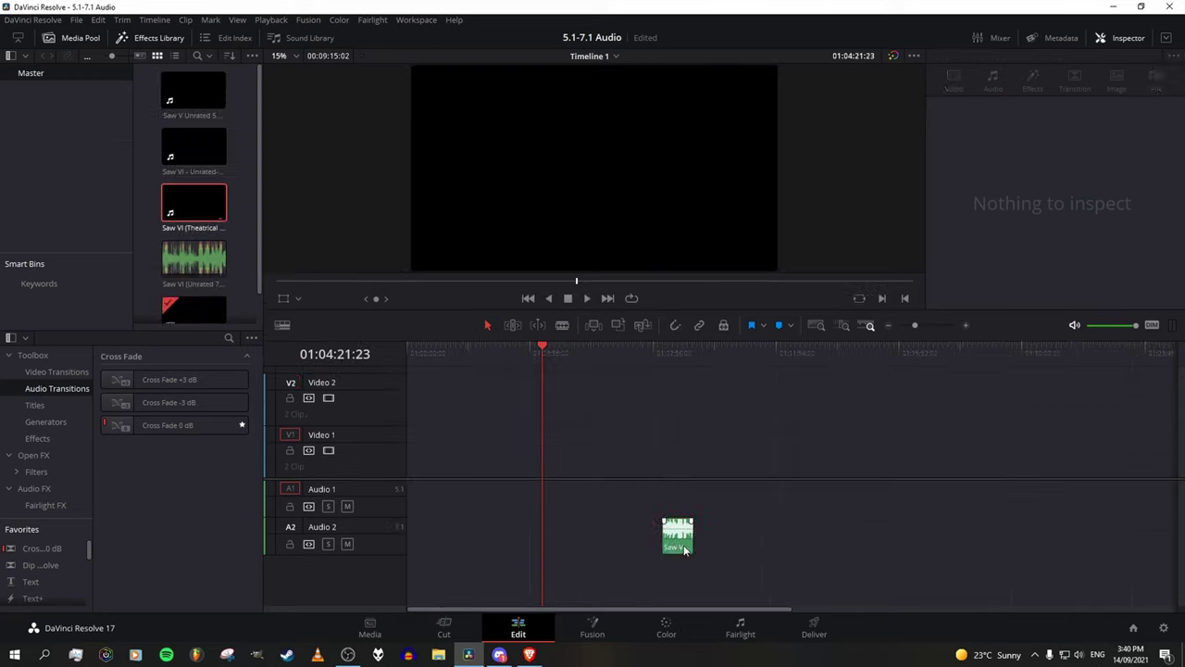
Step: Place the Saw VI 7.1 audio clip on Audio 2 and zoom in from the timeline start
{"action": "left_click_drag", "start_coordinate": [685, 550], "coordinate": [418, 548]}
{"action": "left_click", "coordinate": [460, 375]}
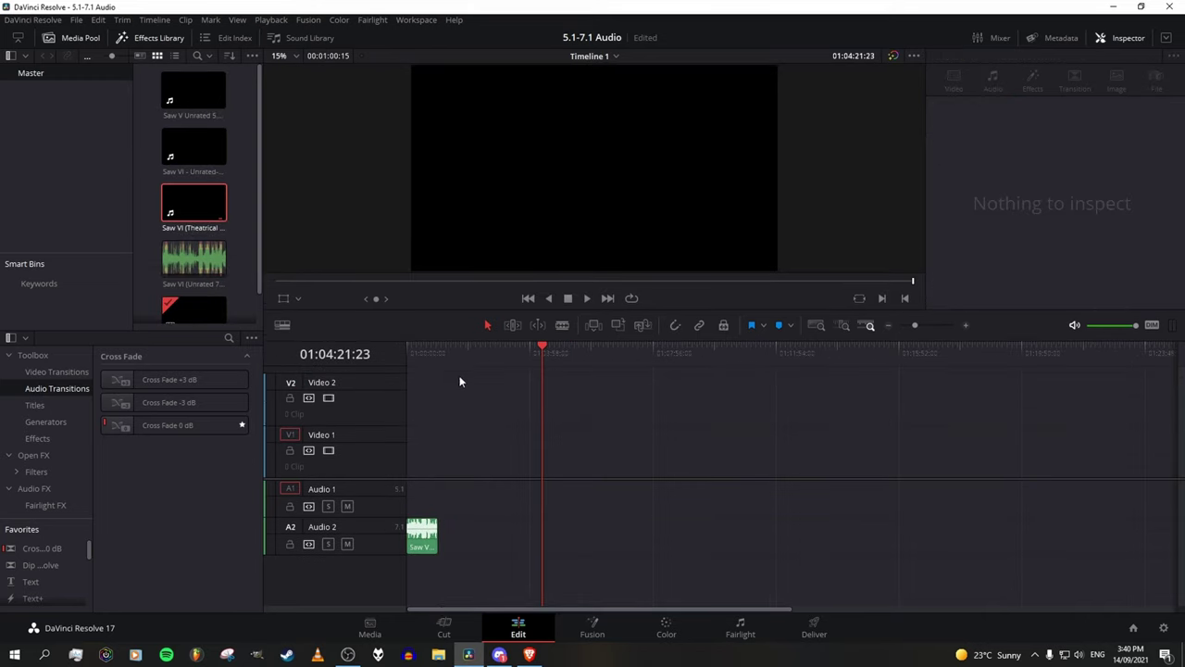
{"action": "key", "text": "Home"}
{"action": "left_click_drag", "start_coordinate": [924, 324], "coordinate": [928, 324]}
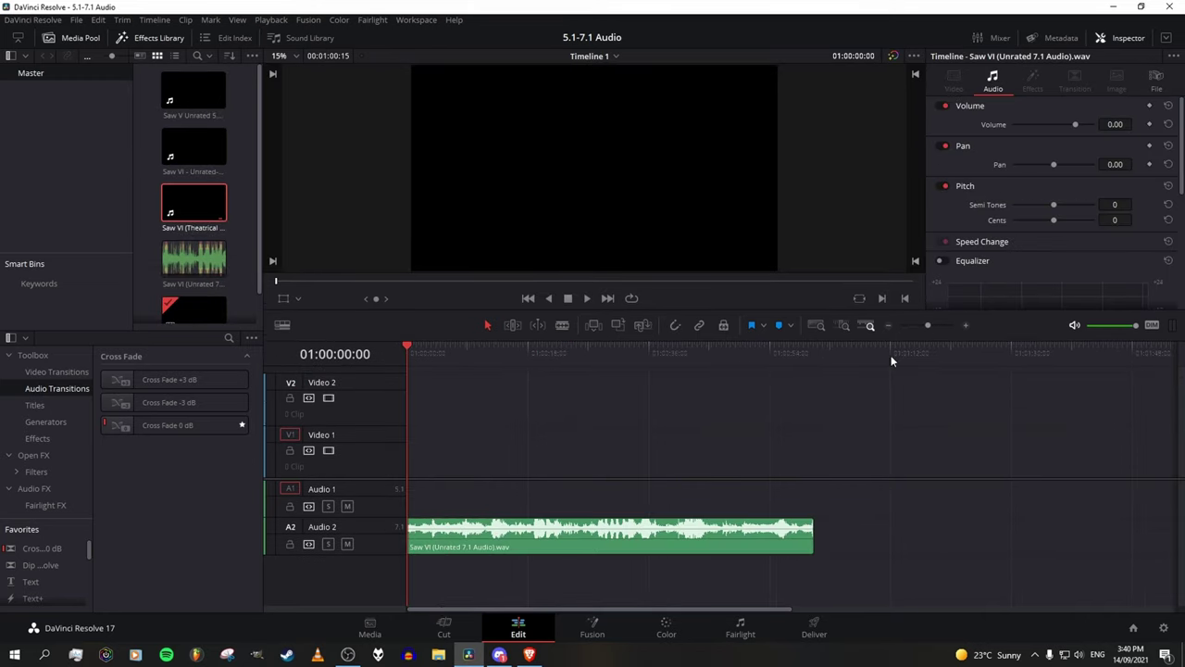
Step: Mute the 7.1 clip's Center and LFE channels, then play from about five seconds to check
{"action": "right_click", "coordinate": [743, 535]}
{"action": "left_click", "coordinate": [768, 500]}
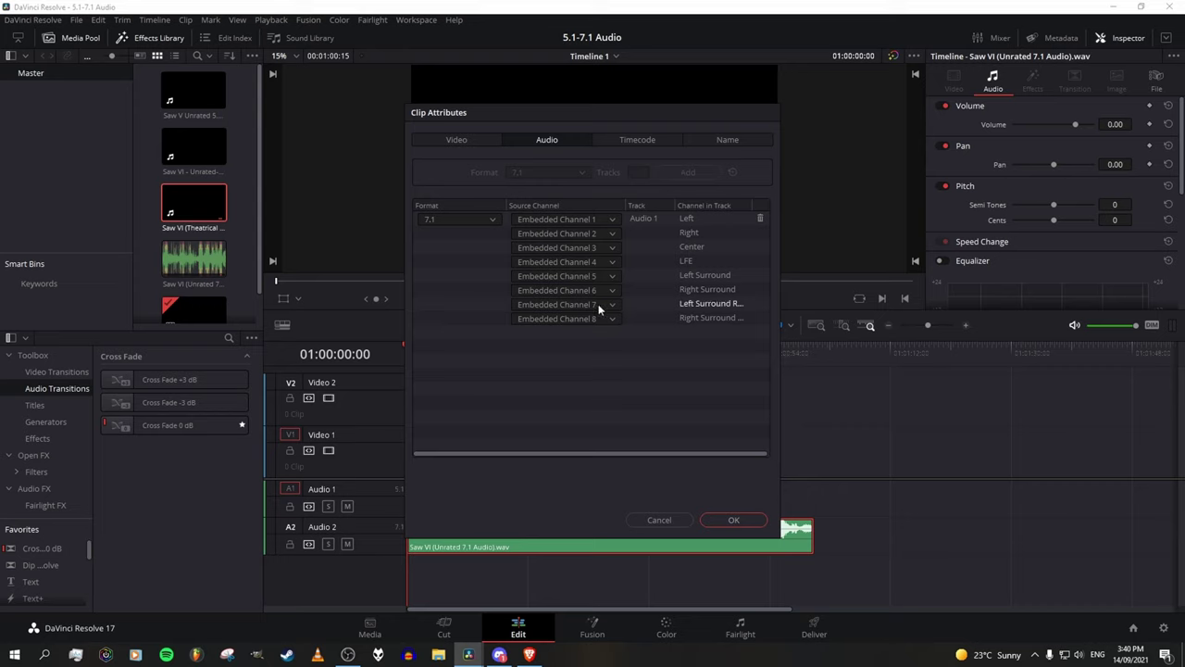
{"action": "left_click", "coordinate": [608, 267]}
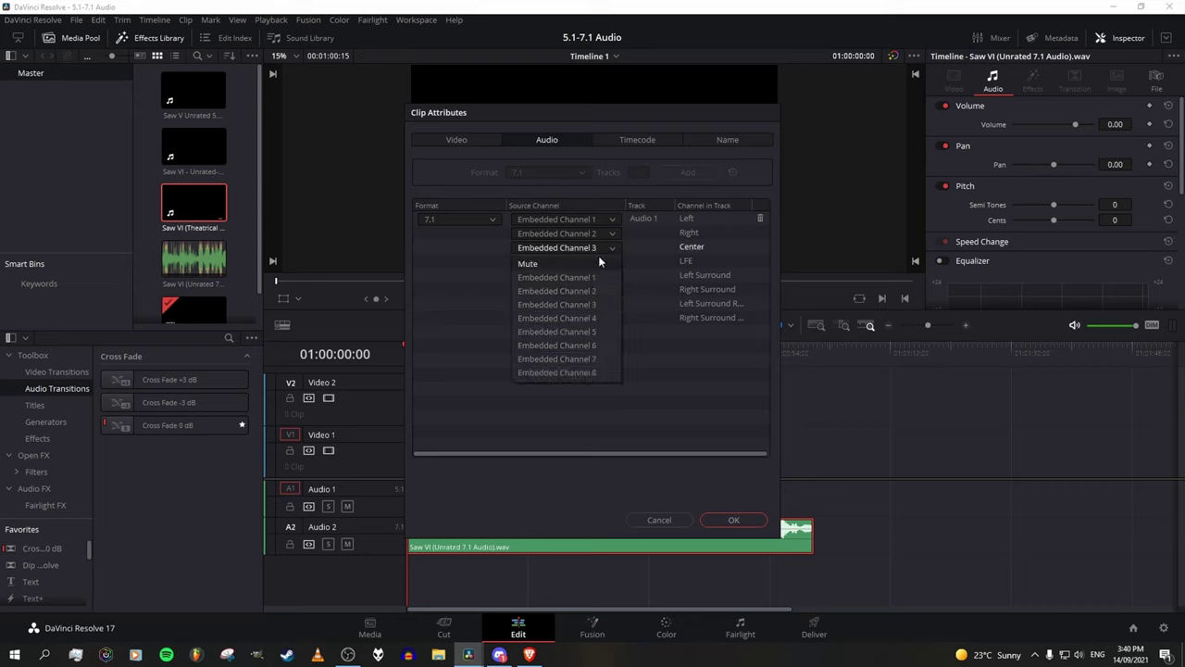
{"action": "left_click", "coordinate": [598, 258]}
{"action": "left_click", "coordinate": [600, 248]}
{"action": "left_click", "coordinate": [600, 273]}
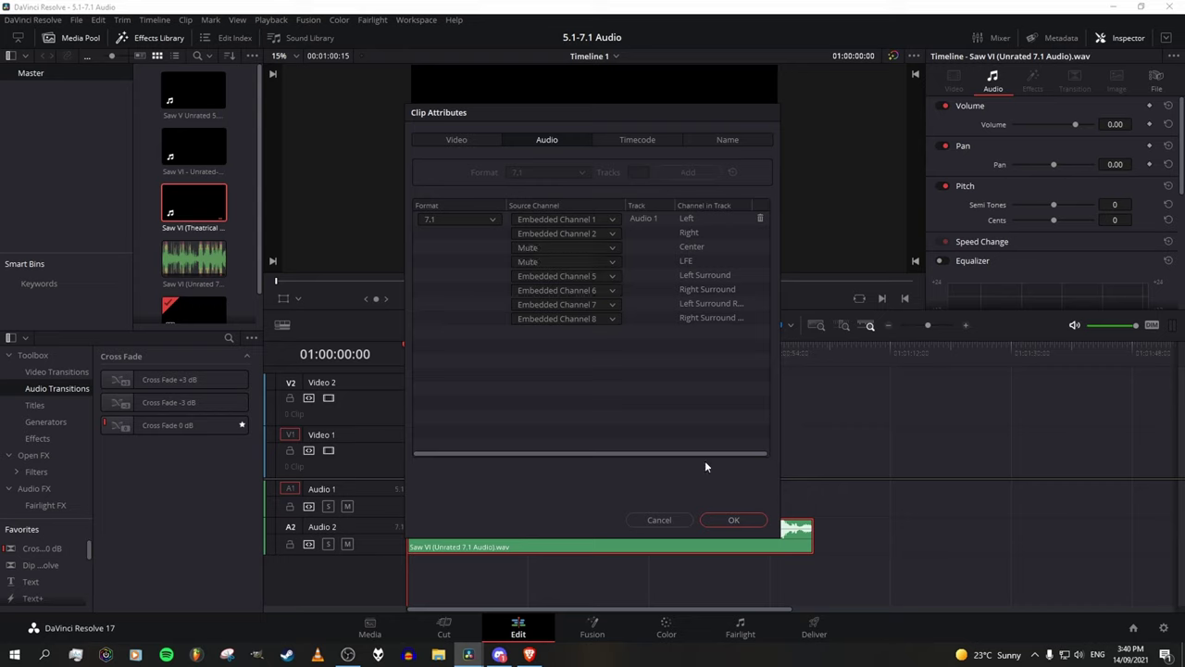
{"action": "left_click", "coordinate": [731, 520]}
{"action": "left_click_drag", "start_coordinate": [411, 362], "coordinate": [441, 353]}
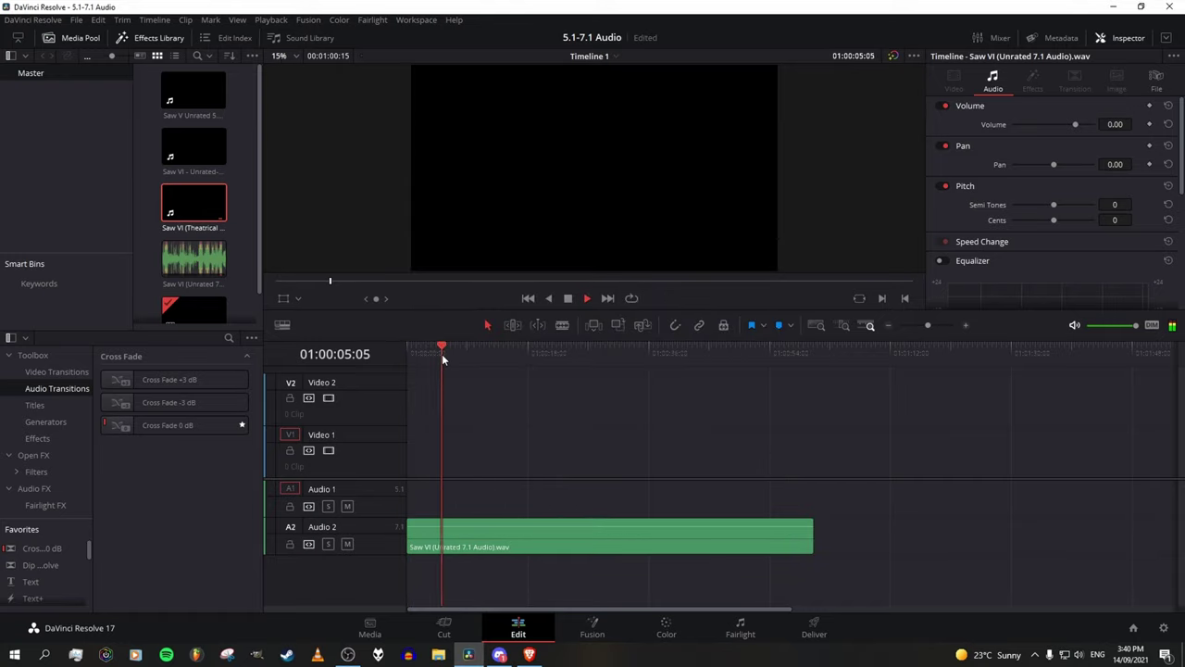
{"action": "key", "text": "space"}
{"action": "left_click", "coordinate": [430, 354]}
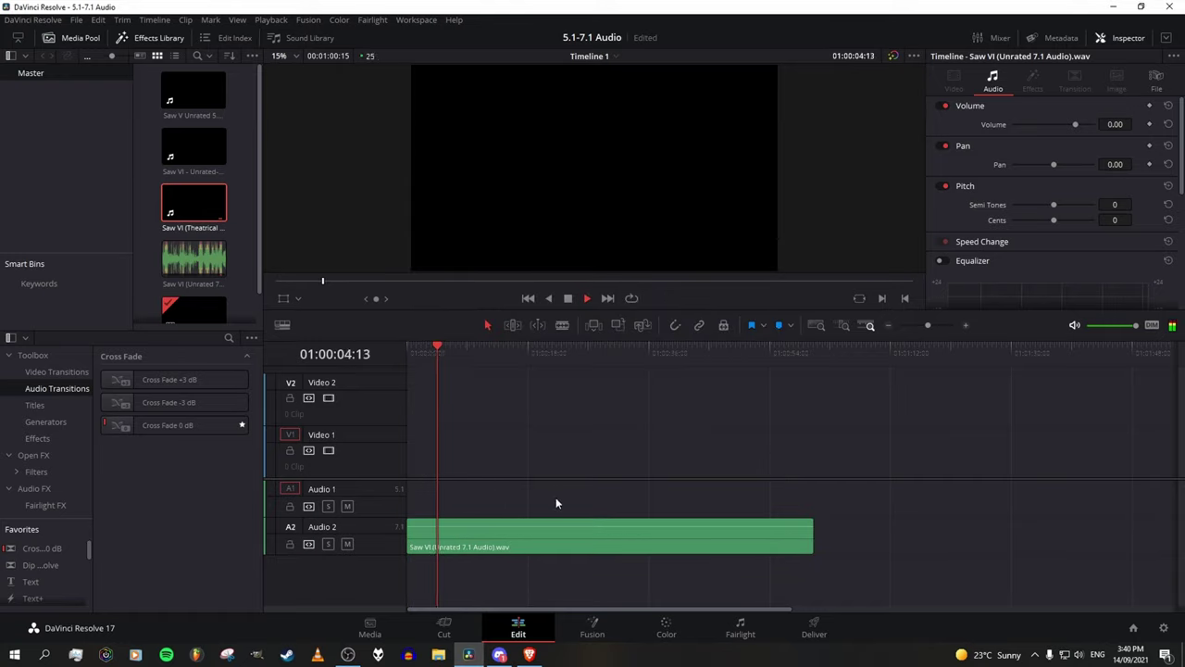
Step: Mute Left Surround, Right Surround, Left Surround Rear and Right Surround Rear
{"action": "right_click", "coordinate": [537, 533]}
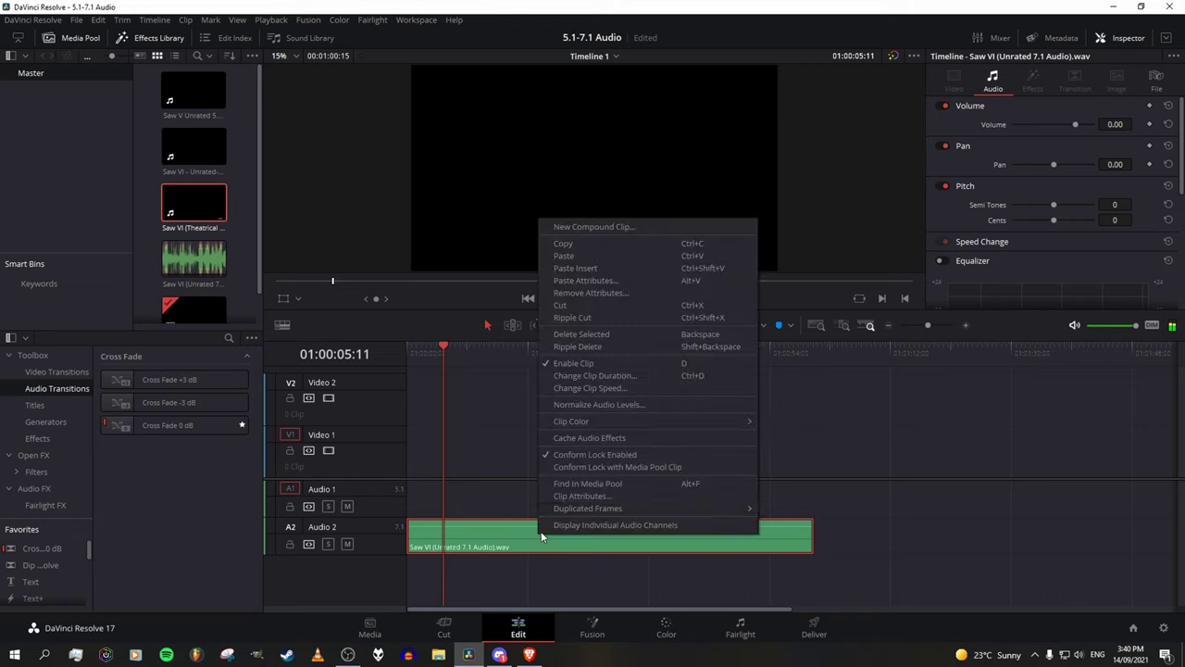
{"action": "left_click", "coordinate": [581, 496]}
{"action": "left_click", "coordinate": [583, 275]}
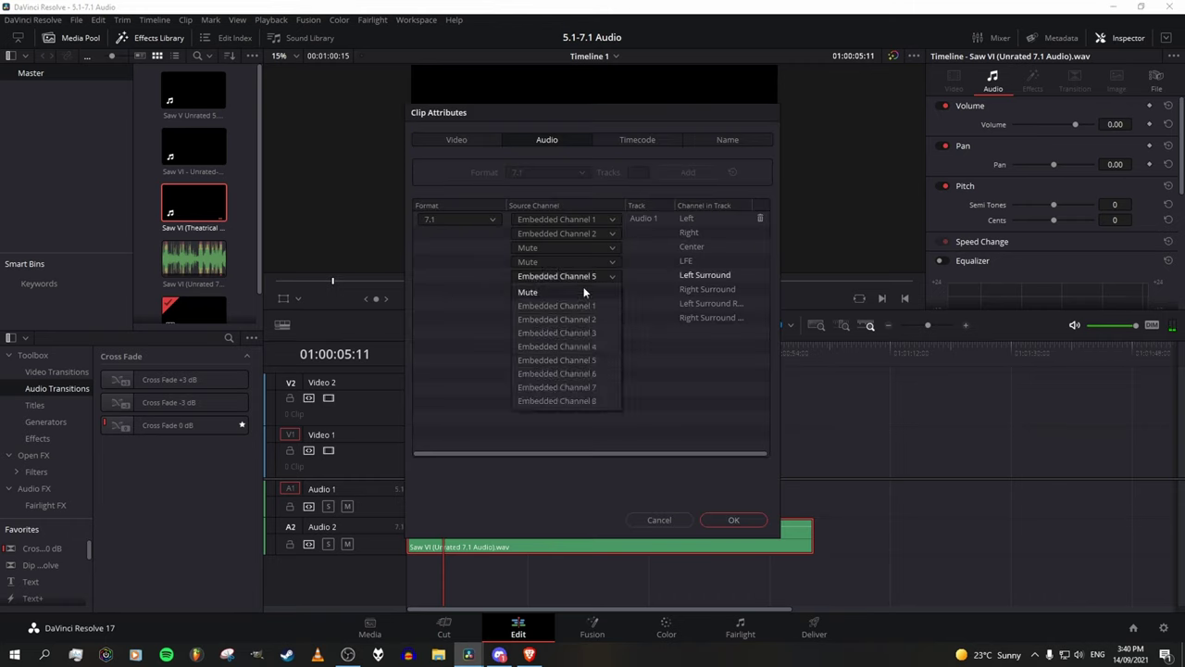
{"action": "left_click", "coordinate": [585, 290]}
{"action": "left_click", "coordinate": [585, 289]}
{"action": "left_click", "coordinate": [584, 304]}
{"action": "left_click", "coordinate": [585, 315]}
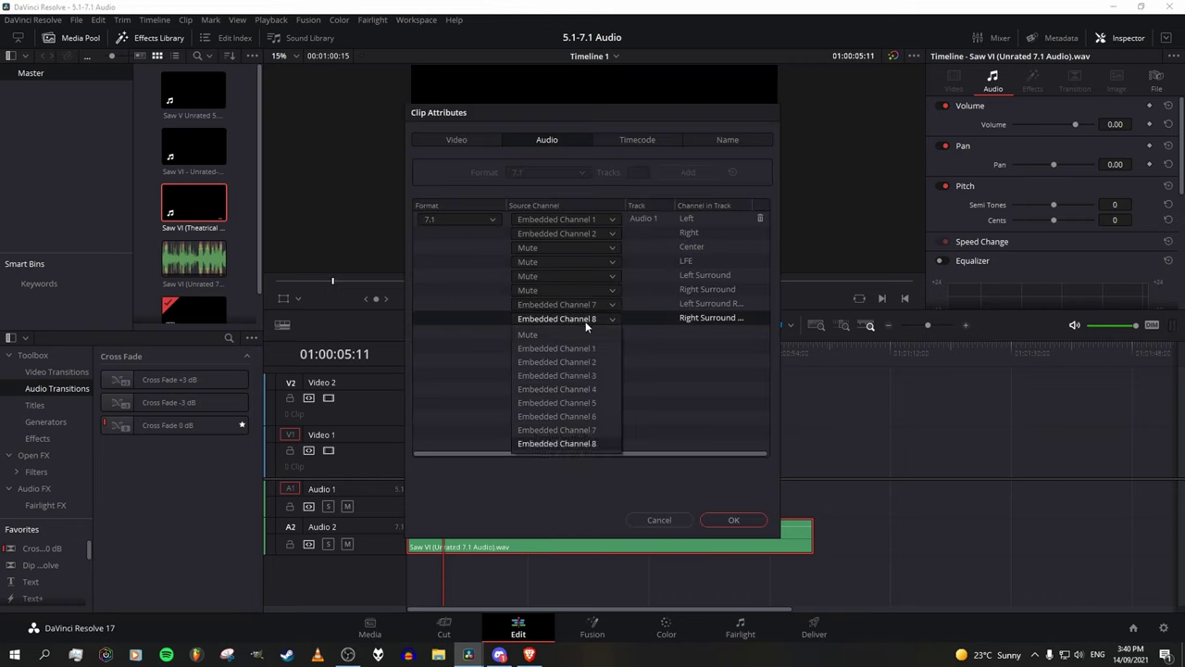
{"action": "left_click", "coordinate": [584, 315]}
{"action": "left_click", "coordinate": [586, 311]}
{"action": "left_click", "coordinate": [586, 319]}
{"action": "left_click", "coordinate": [586, 319]}
{"action": "left_click", "coordinate": [592, 334]}
{"action": "left_click", "coordinate": [734, 520]}
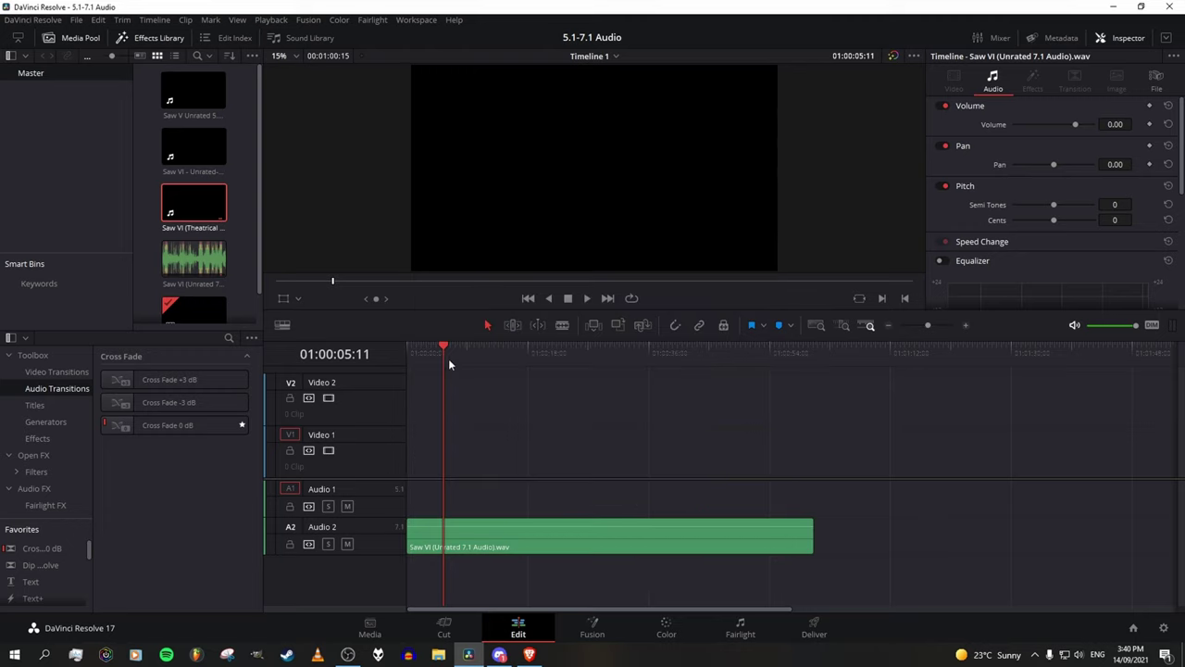
{"action": "left_click_drag", "start_coordinate": [928, 326], "coordinate": [934, 327]}
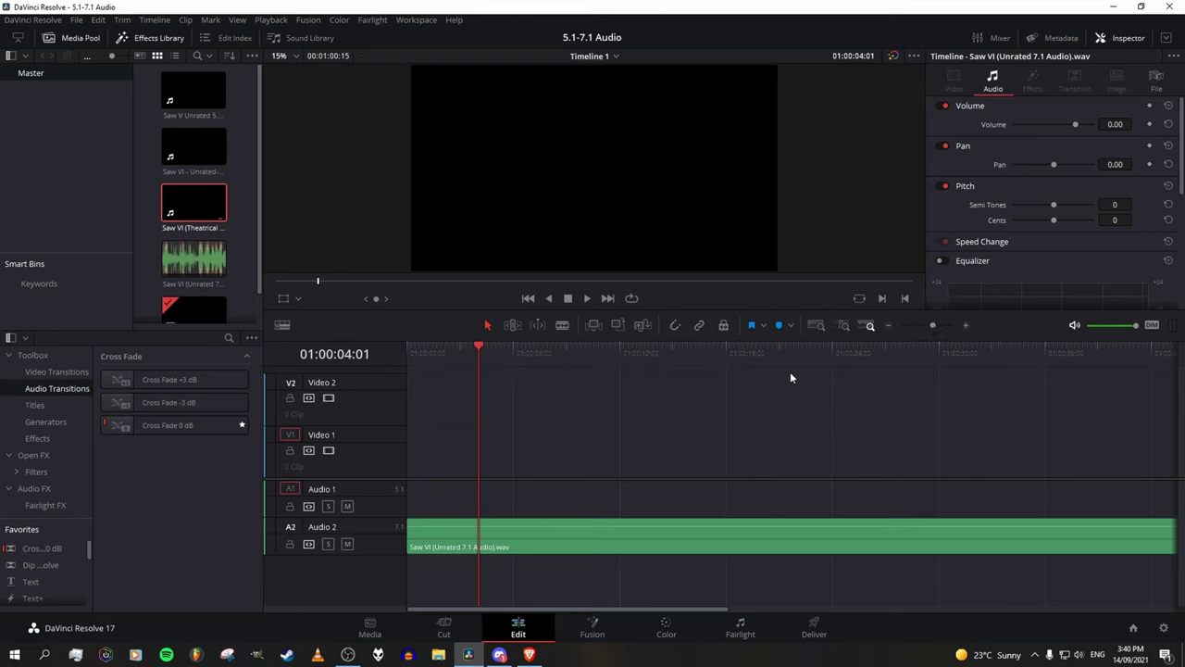
{"action": "key", "text": "space"}
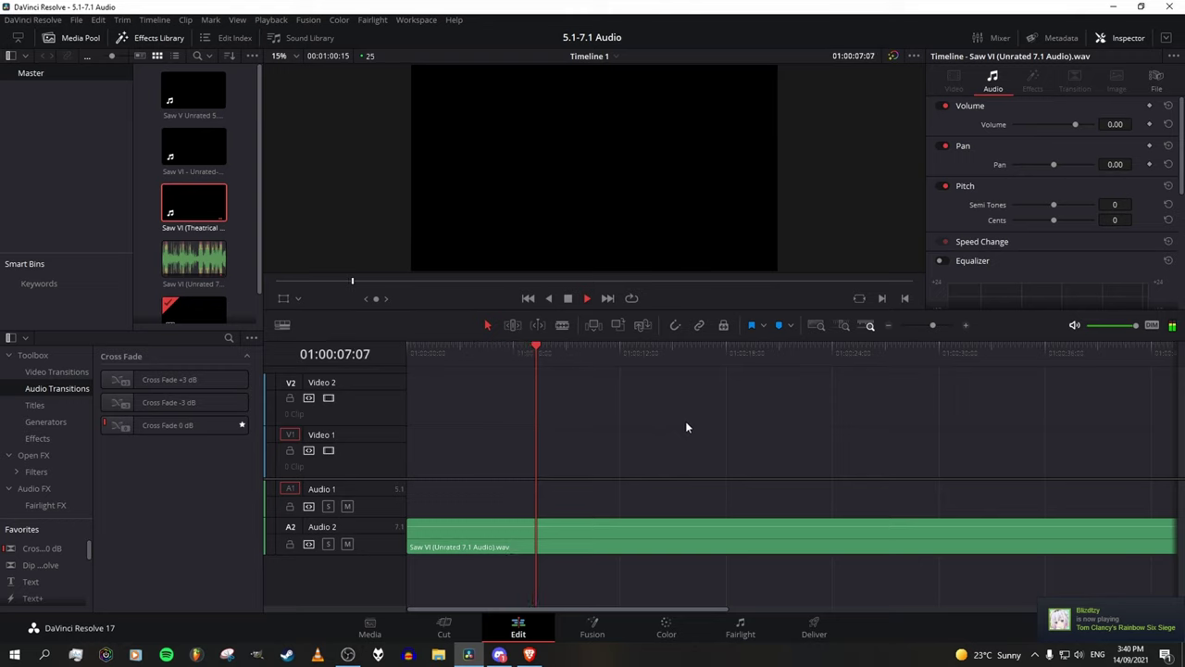
{"action": "left_click_drag", "start_coordinate": [926, 326], "coordinate": [928, 326]}
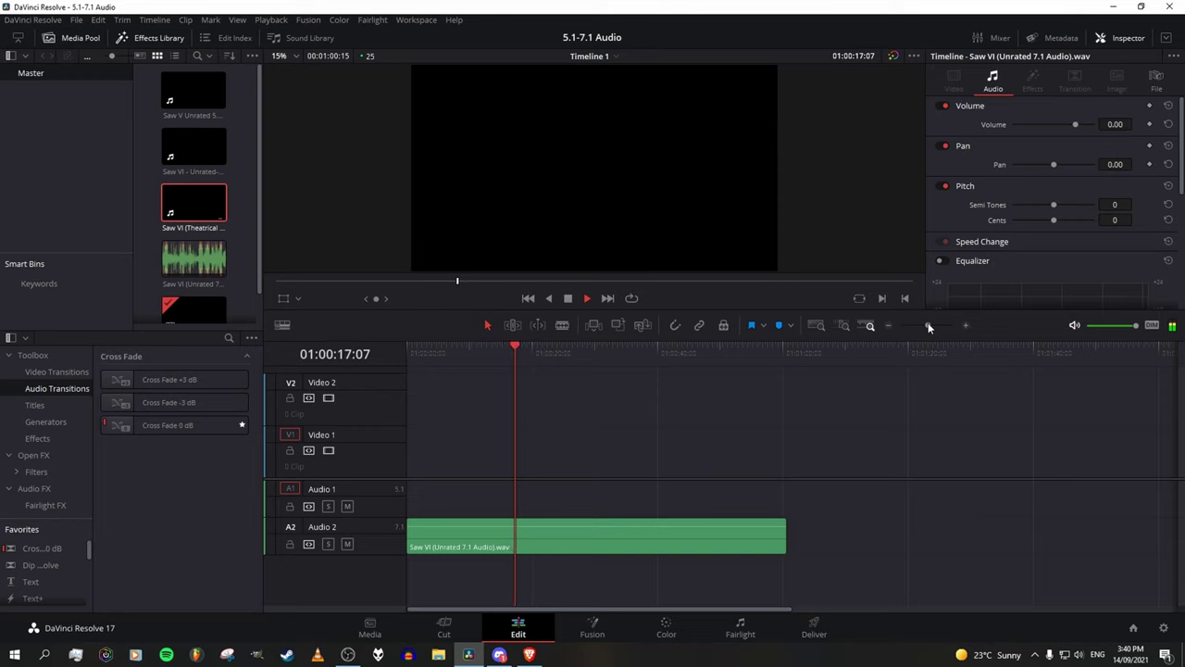
{"action": "left_click_drag", "start_coordinate": [928, 326], "coordinate": [931, 326]}
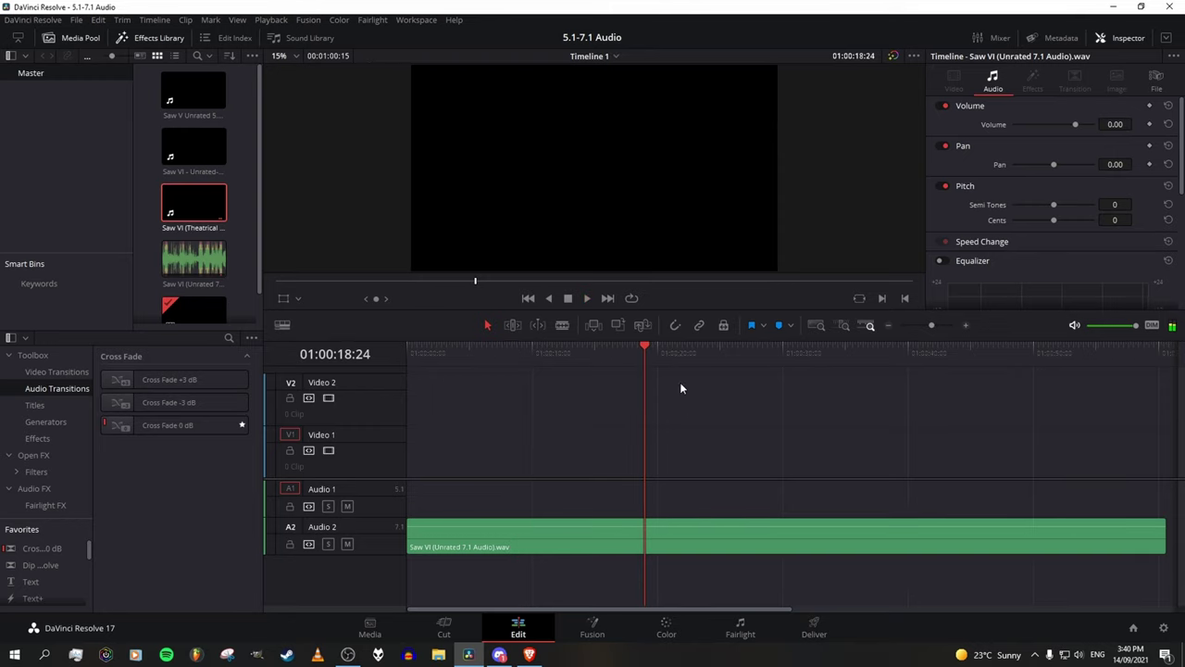
{"action": "key", "text": "space"}
{"action": "key", "text": "Home"}
{"action": "left_click", "coordinate": [531, 550]}
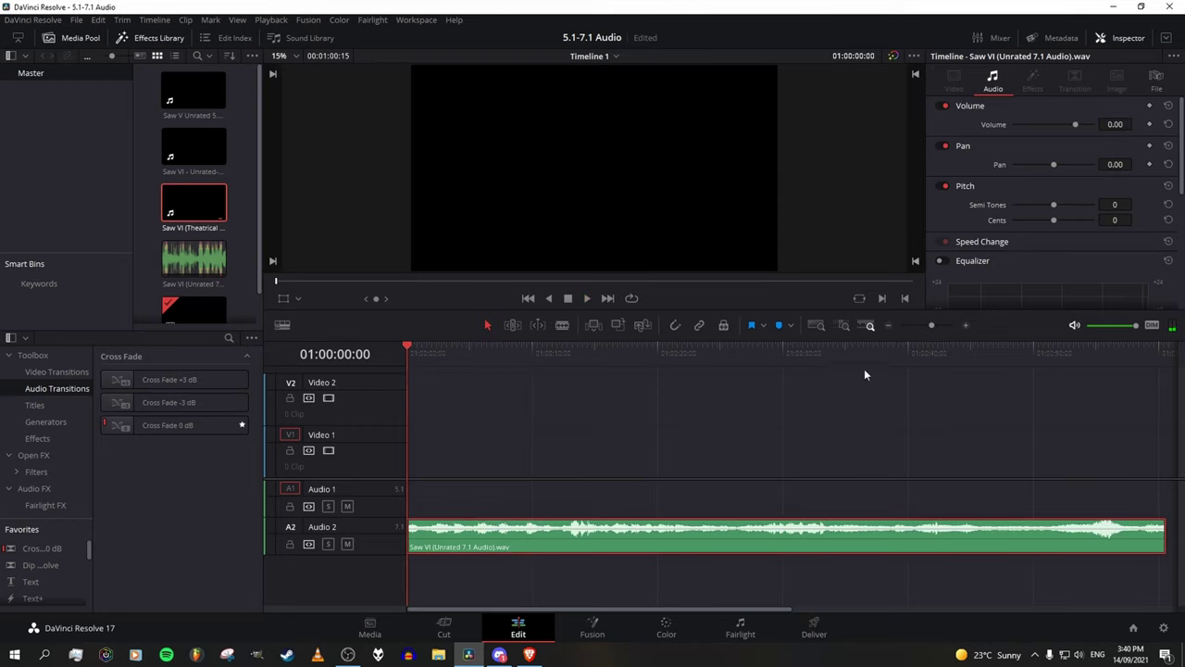
{"action": "key", "text": "space"}
{"action": "left_click", "coordinate": [896, 356]}
{"action": "left_click", "coordinate": [930, 357]}
{"action": "left_click", "coordinate": [967, 357]}
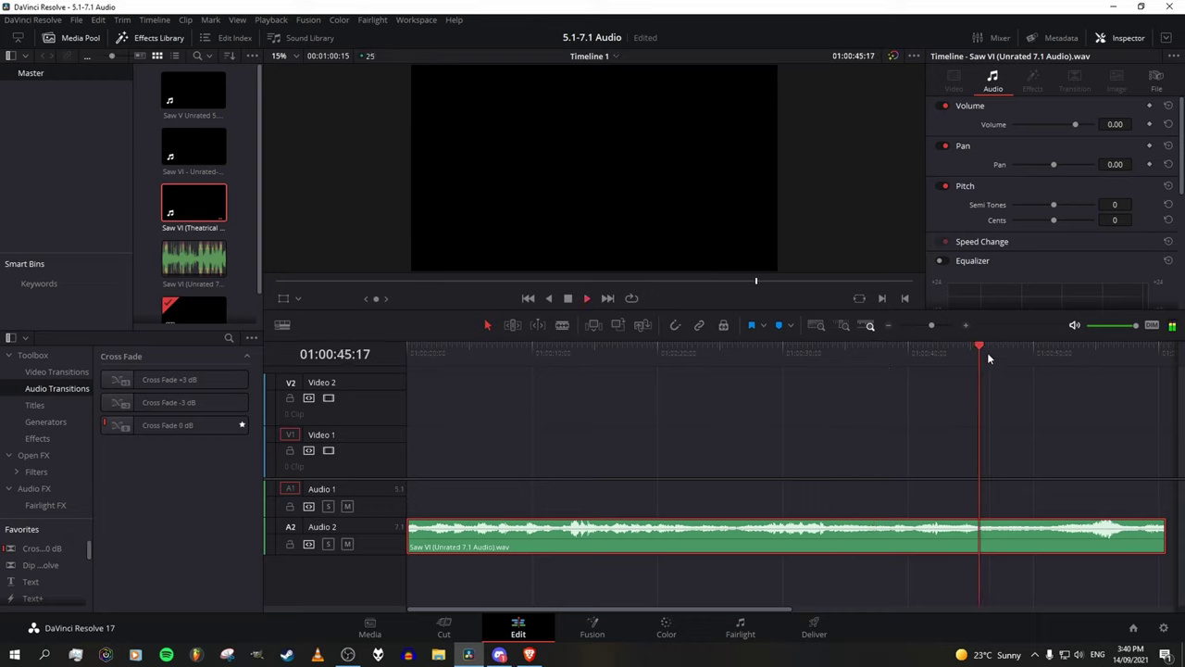
{"action": "left_click", "coordinate": [998, 358]}
{"action": "key", "text": "Home"}
{"action": "left_click", "coordinate": [556, 493]}
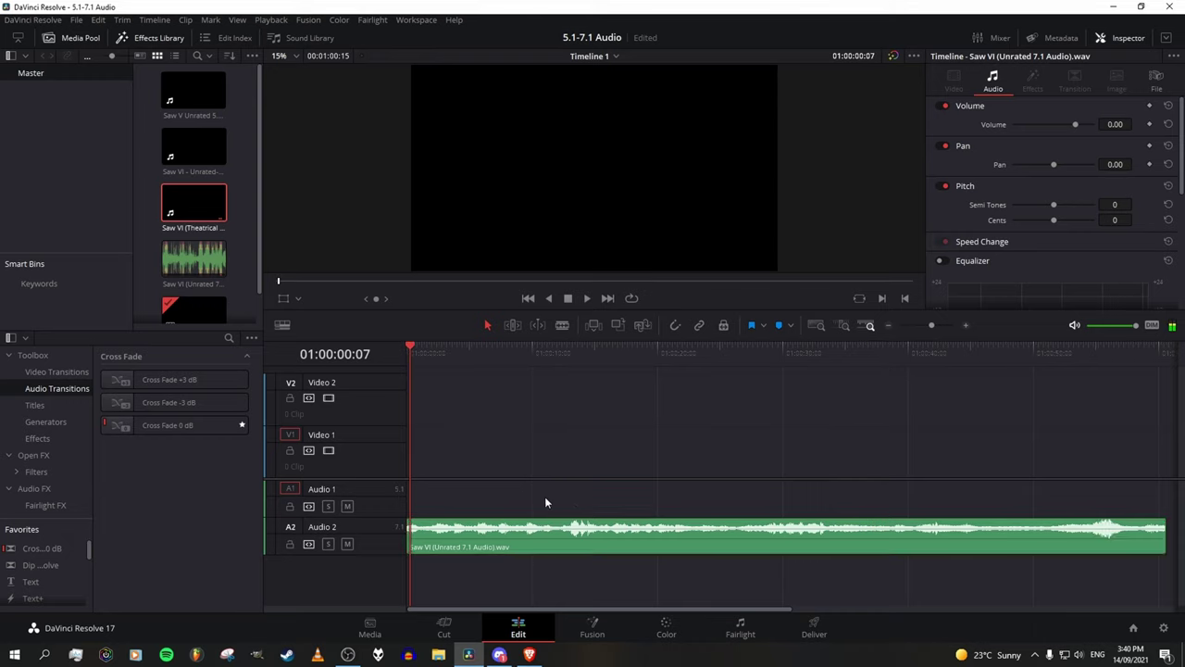
{"action": "left_click", "coordinate": [408, 349]}
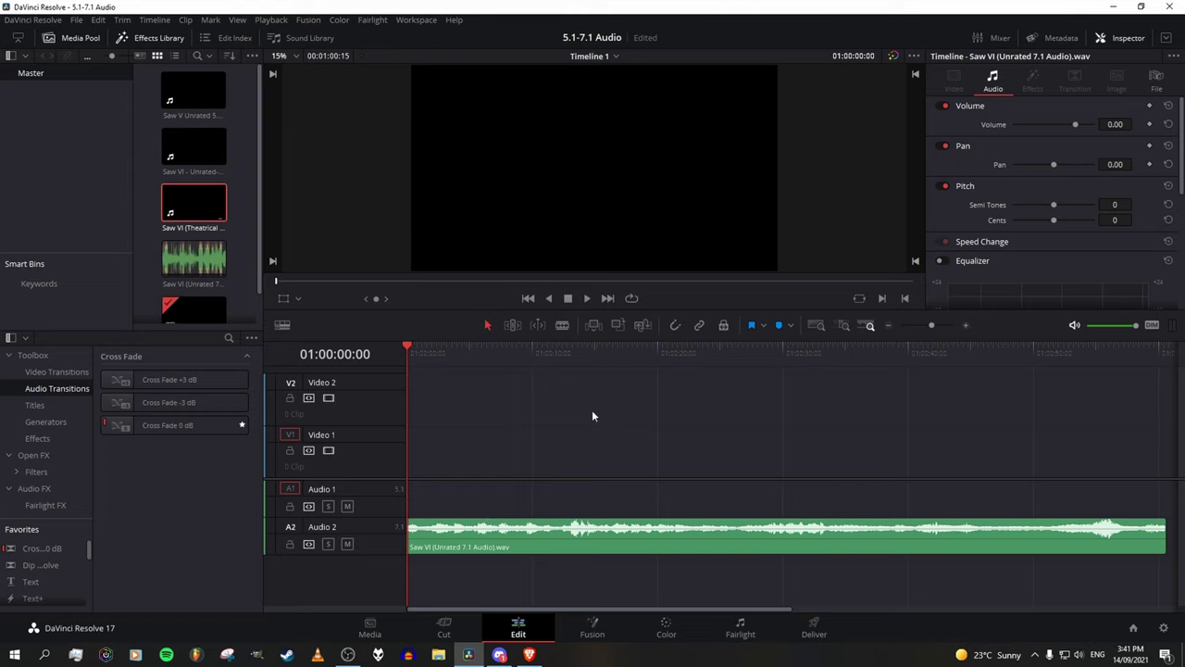
{"action": "left_click", "coordinate": [925, 324]}
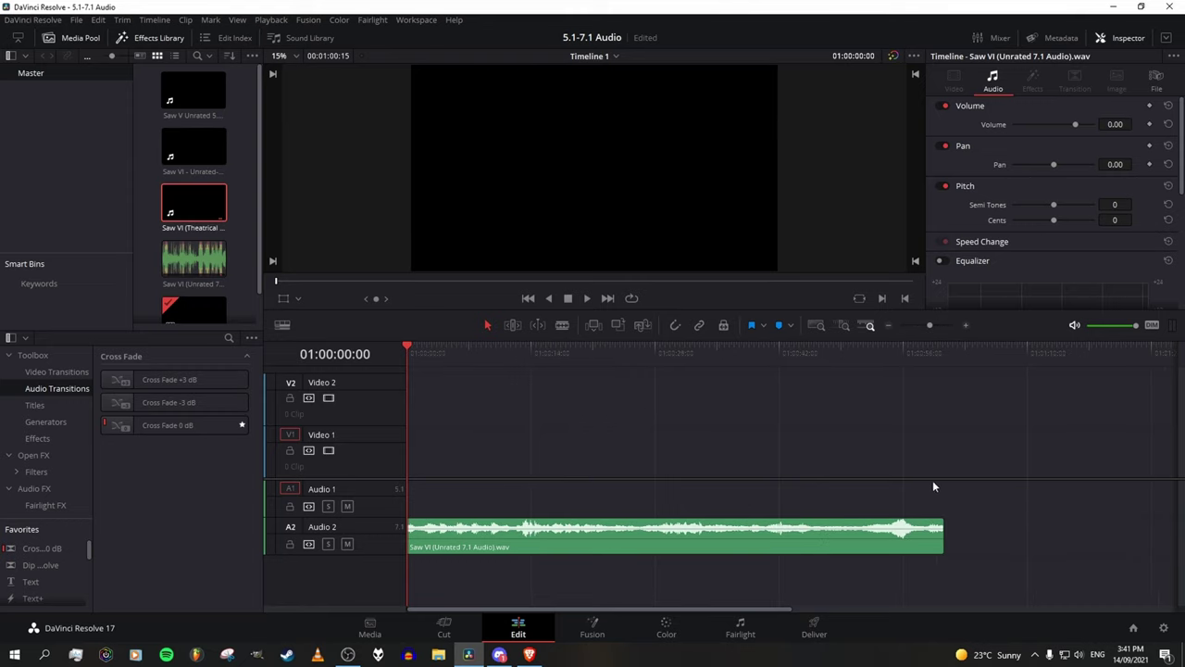
{"action": "left_click", "coordinate": [928, 322]}
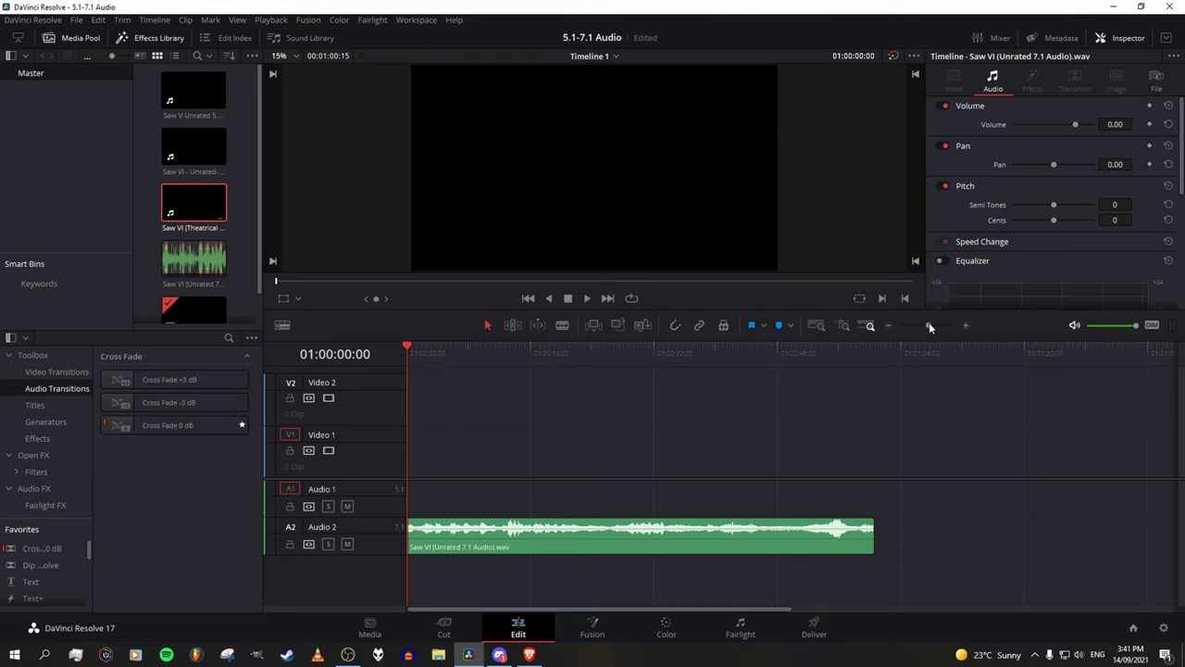